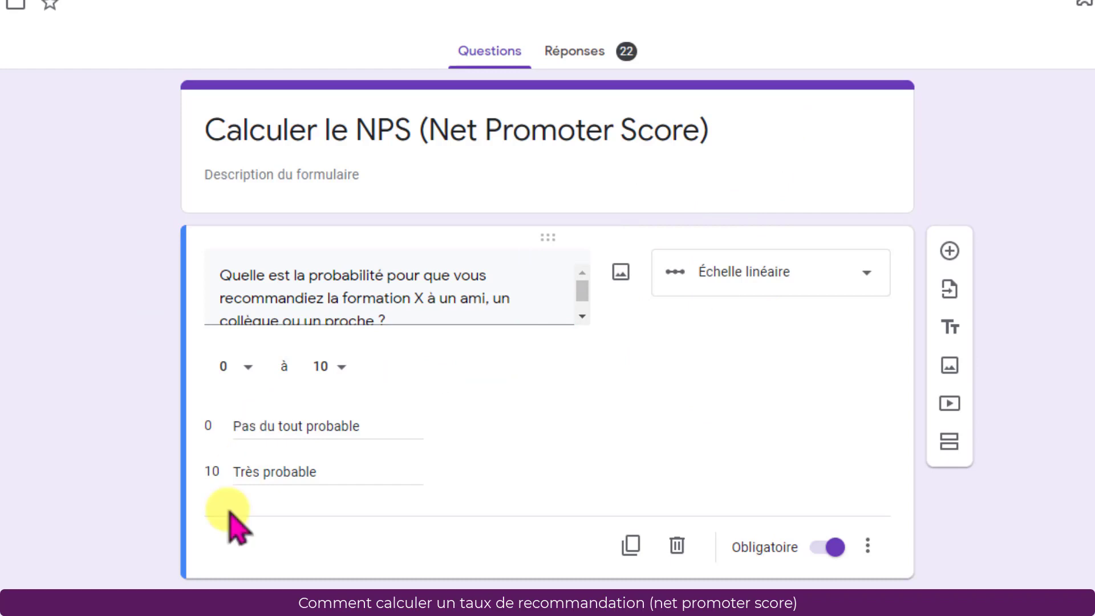
- Add a paragraph question to the form reading "Expliquez nous pourquoi vous avez attribué ce score ?"
{"action": "left_click", "coordinate": [949, 251]}
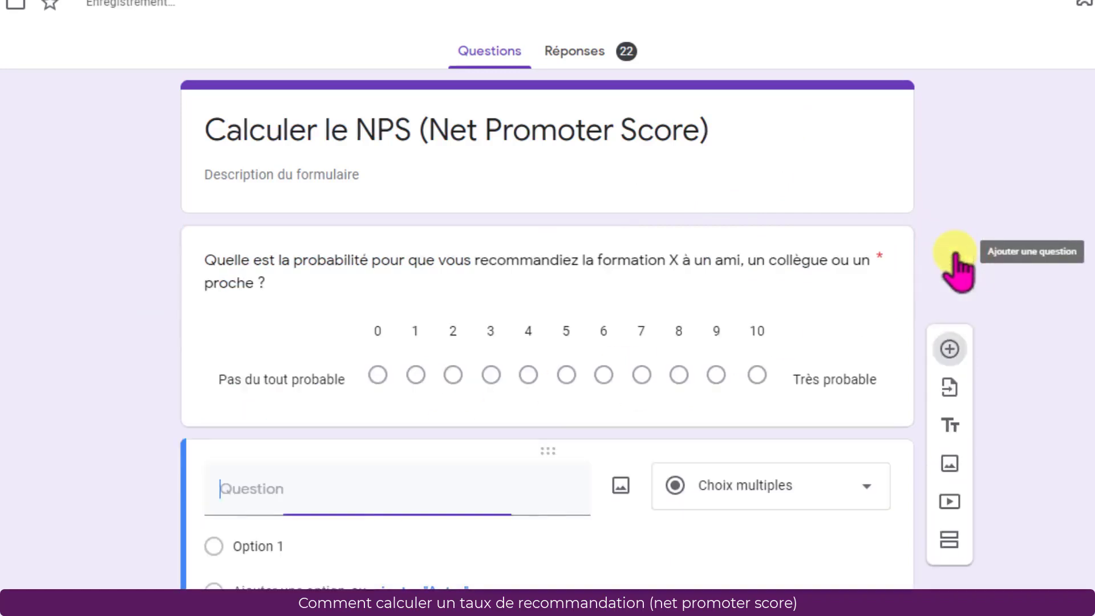
{"action": "left_click", "coordinate": [864, 486]}
{"action": "left_click", "coordinate": [831, 345]}
{"action": "left_click", "coordinate": [318, 488]}
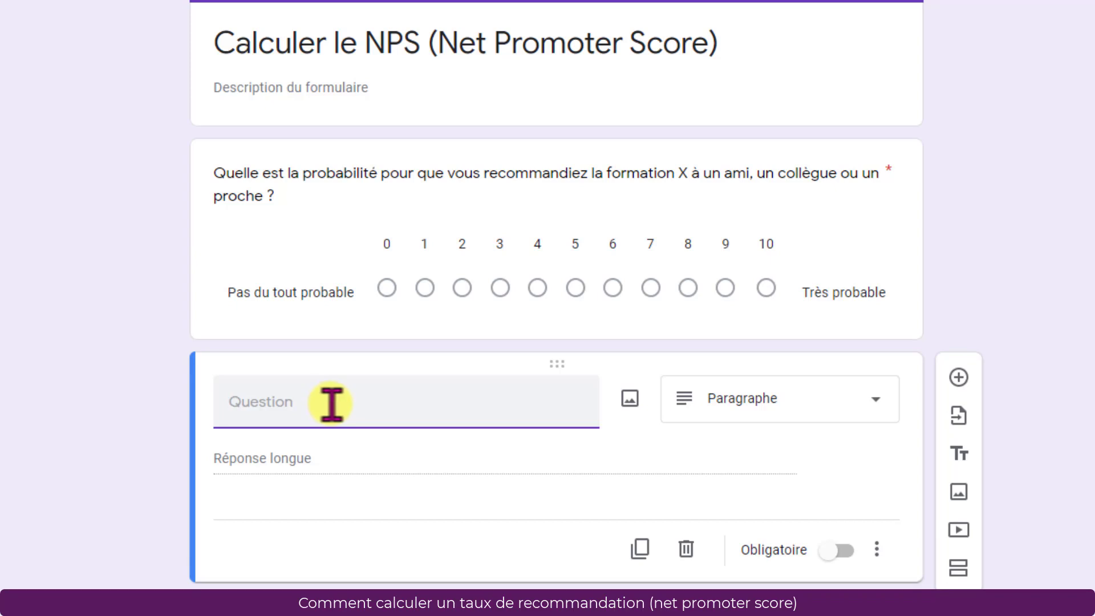
{"action": "type", "text": "Expliquez nous pourquoi vous avez attribué ce score"}
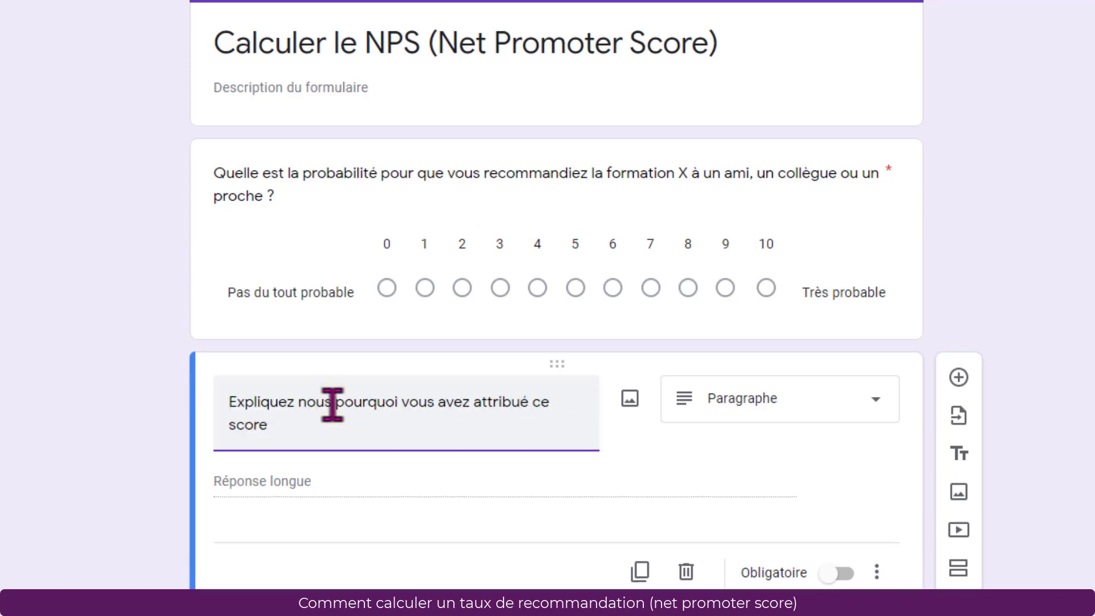
{"action": "type", "text": " ?"}
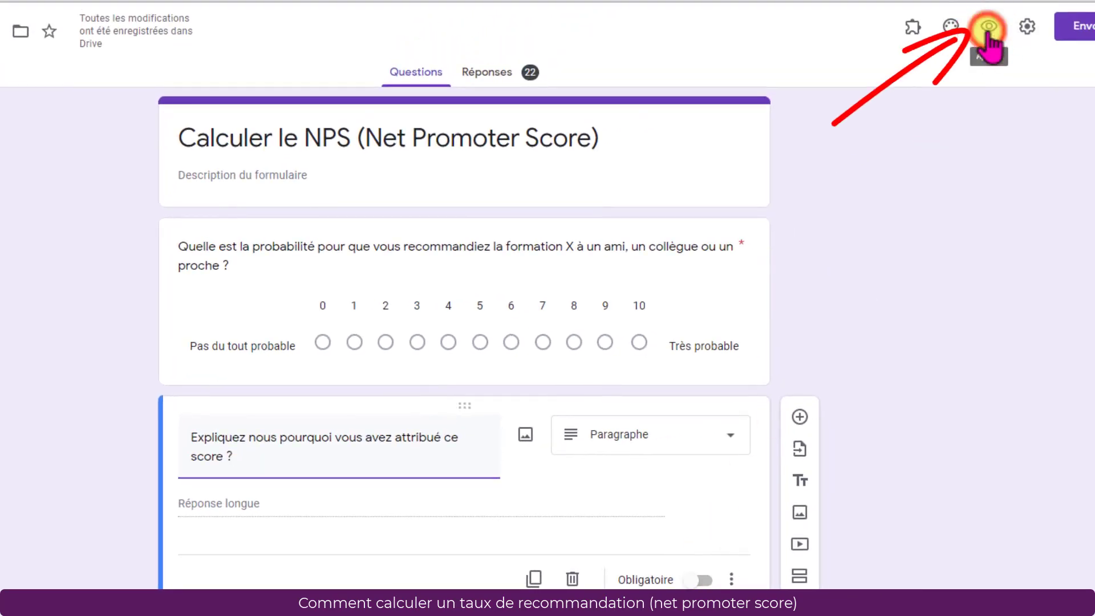
- Preview the form and submit a test response with a score of 8
{"action": "left_click", "coordinate": [987, 28]}
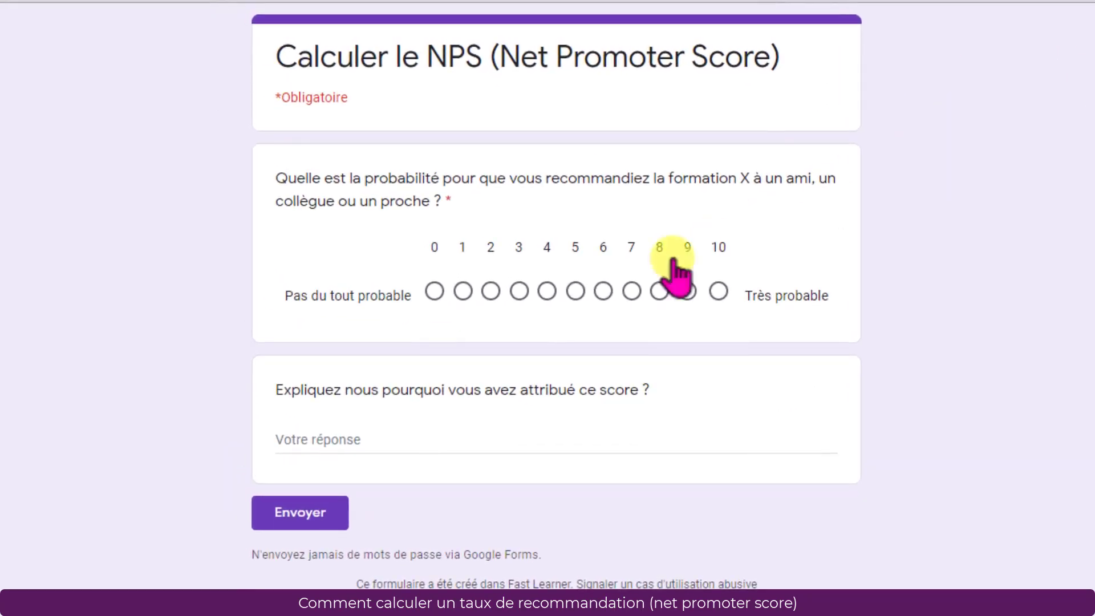
{"action": "left_click", "coordinate": [659, 291]}
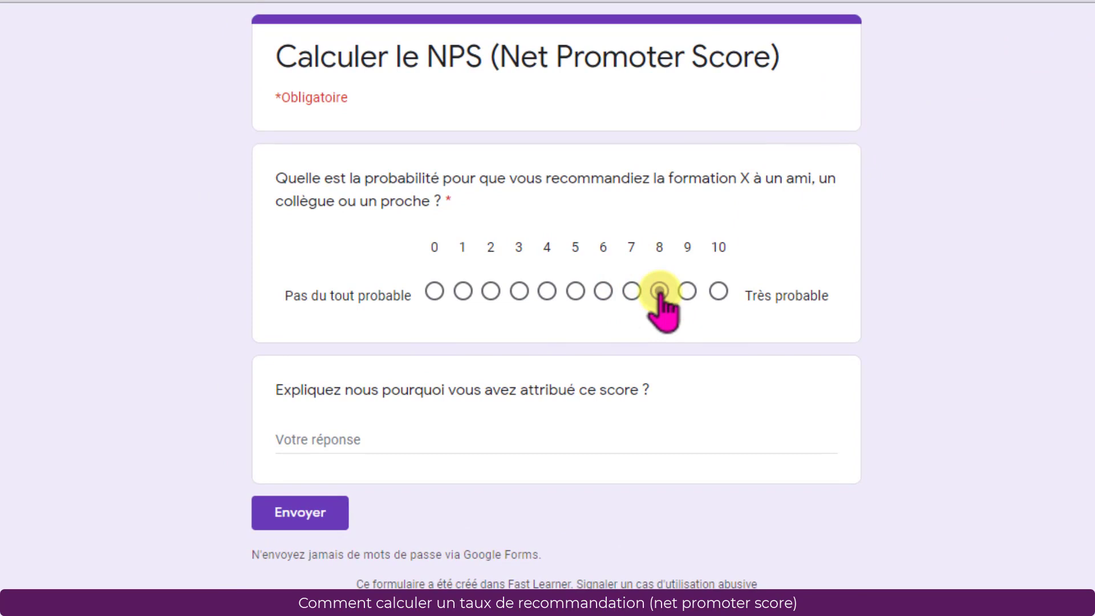
{"action": "left_click", "coordinate": [300, 513]}
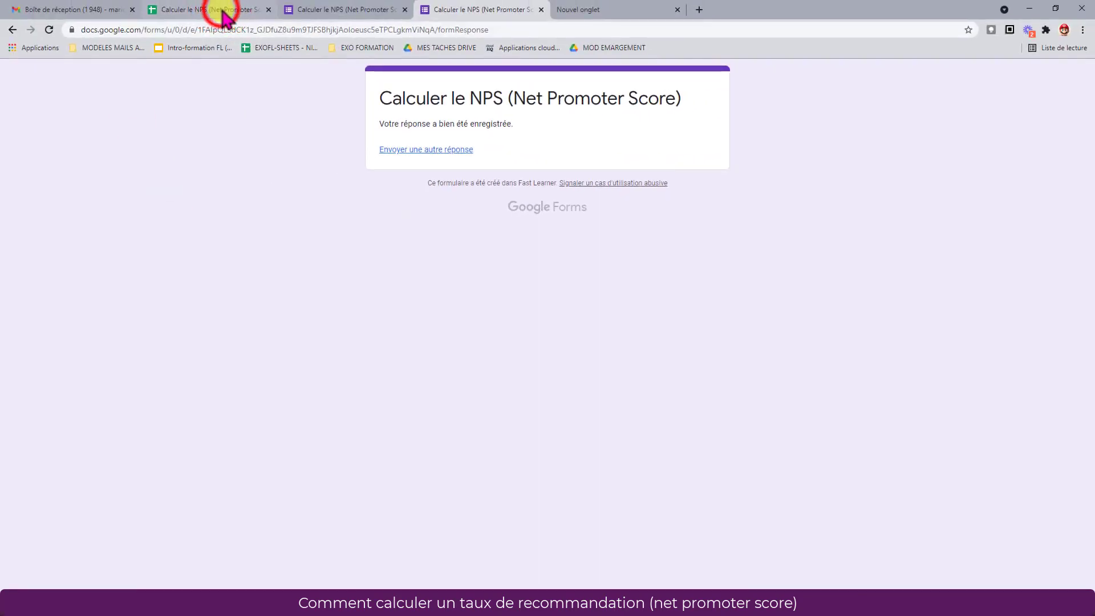
- Switch to the linked Google Sheets file, check the responses in "Réponses au formulaire 1", and return to the NPS sheet
{"action": "left_click", "coordinate": [223, 13]}
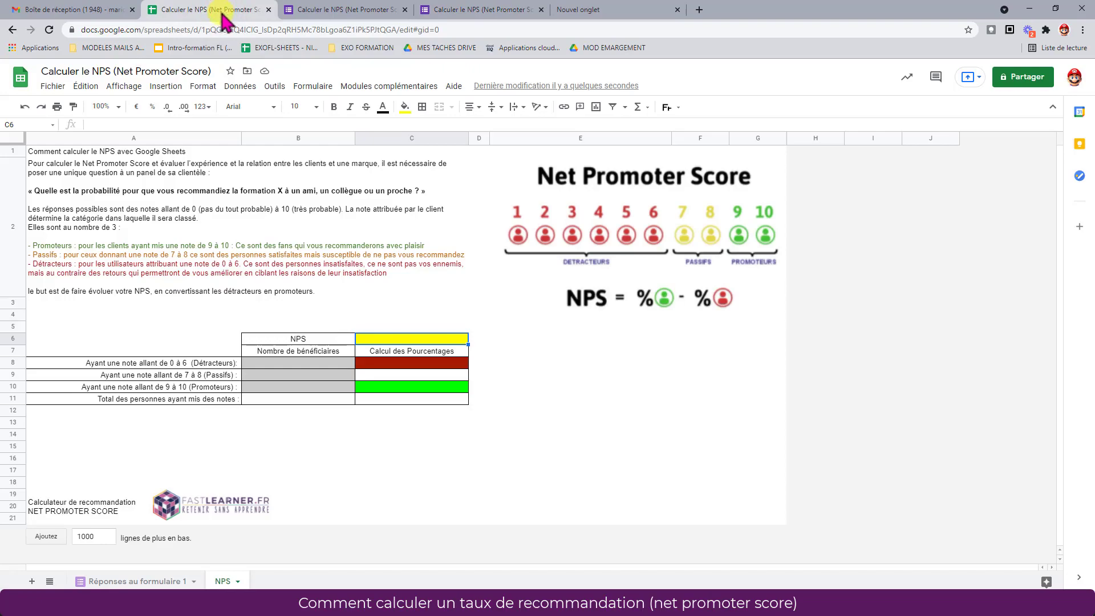
{"action": "left_click", "coordinate": [137, 582]}
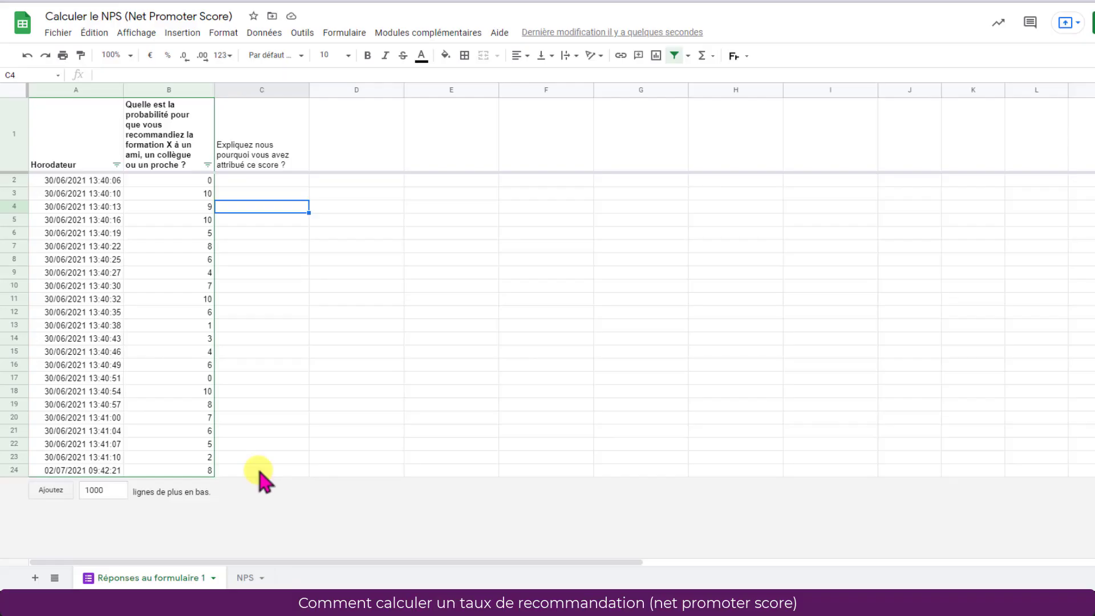
{"action": "left_click", "coordinate": [245, 576]}
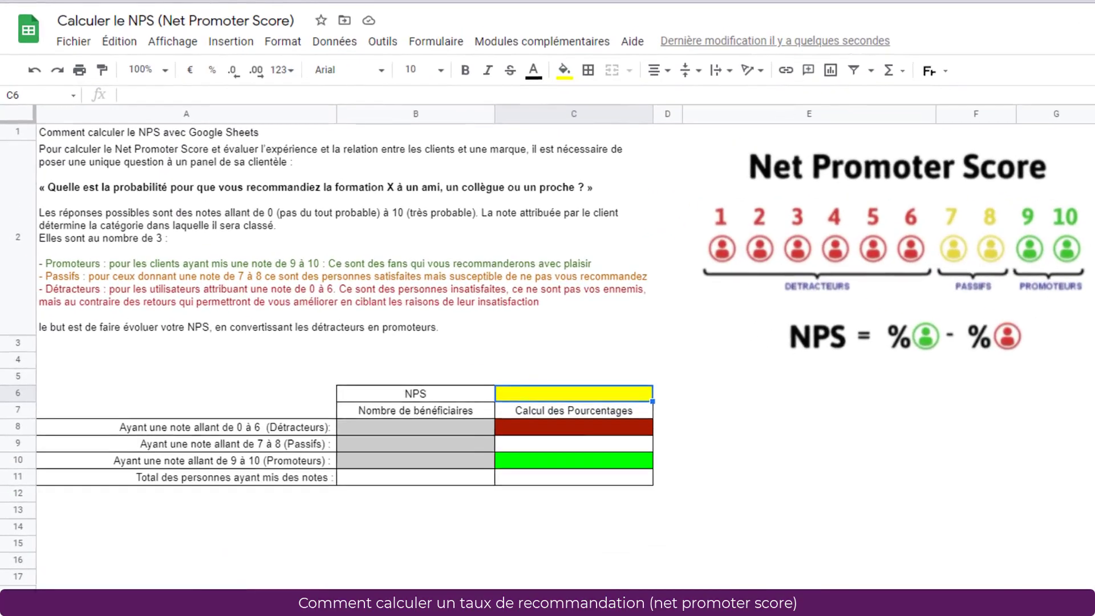
- Count the detractors in B8 of the NPS sheet with =NB.SI('Réponses au formulaire 1'!B:B;"<=6")
{"action": "left_click", "coordinate": [353, 362]}
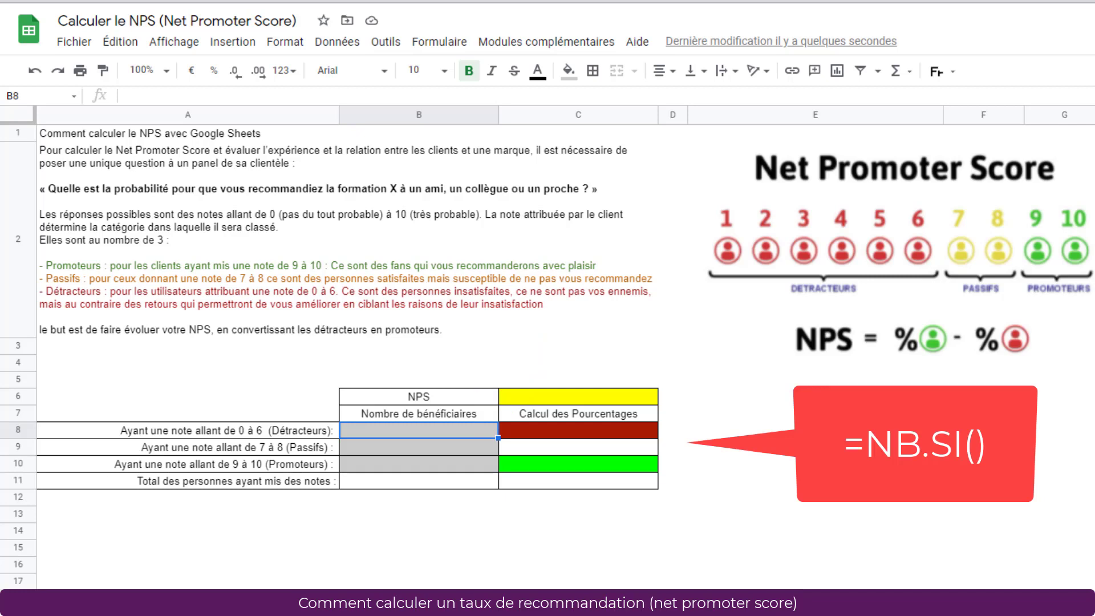
{"action": "type", "text": "="}
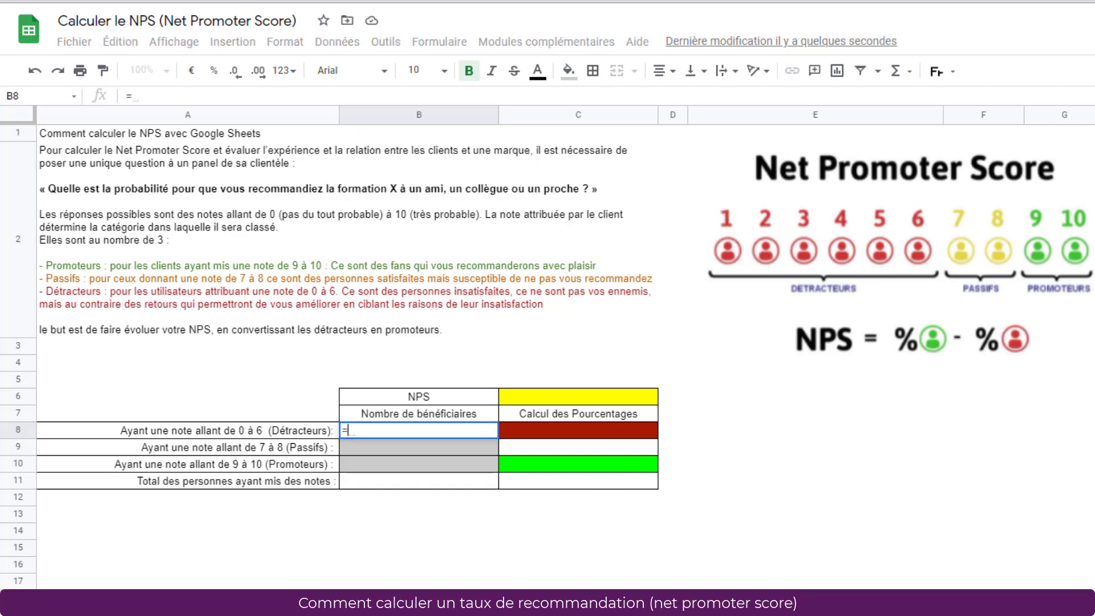
{"action": "type", "text": "nb.si"}
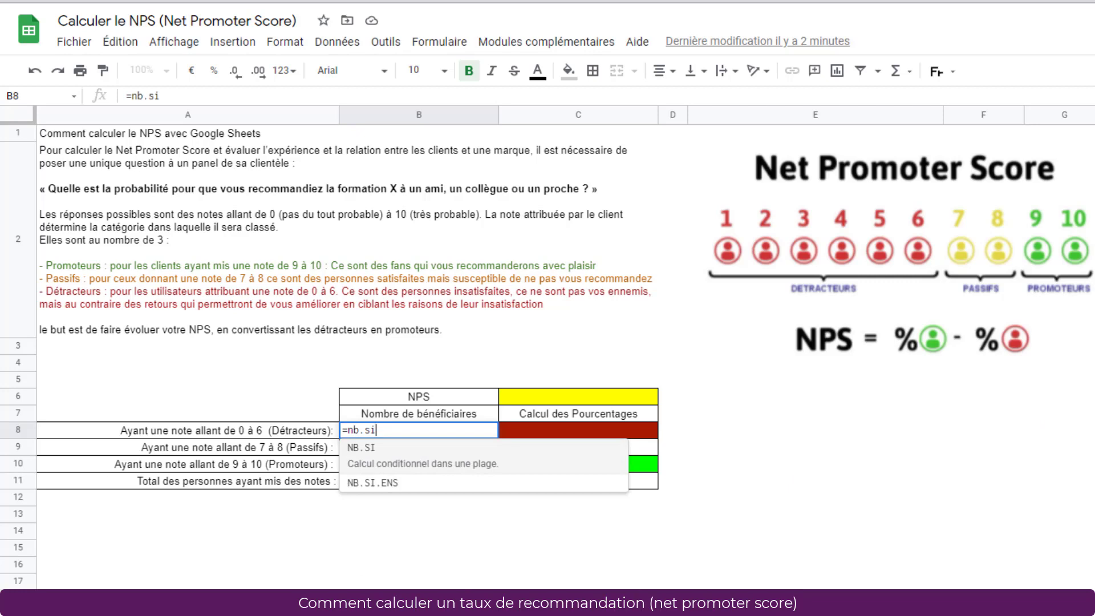
{"action": "type", "text": "("}
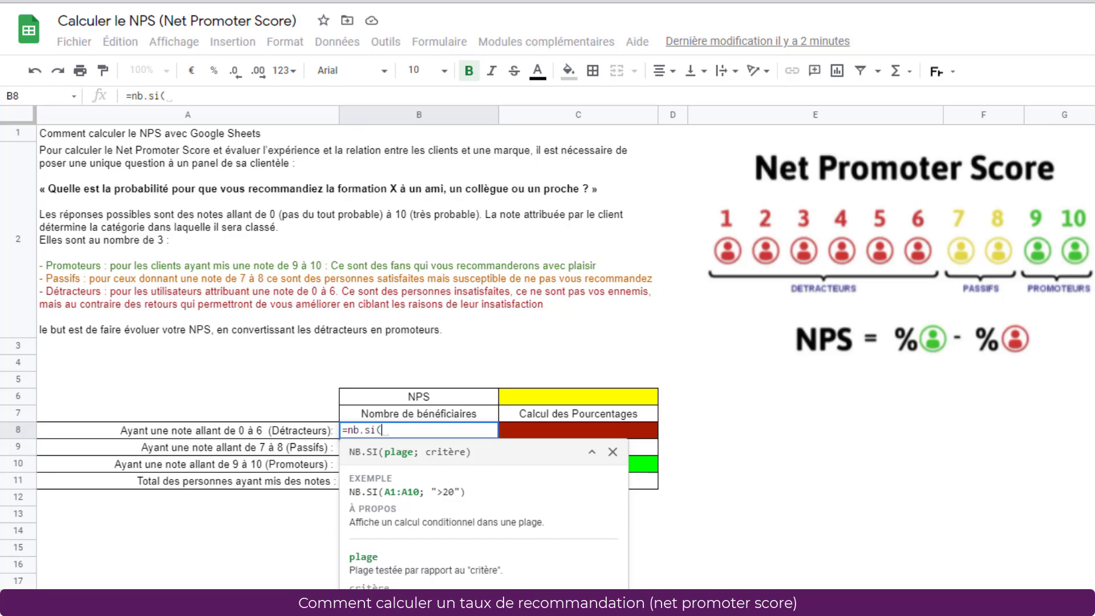
{"action": "left_click", "coordinate": [188, 599]}
{"action": "left_click", "coordinate": [221, 117]}
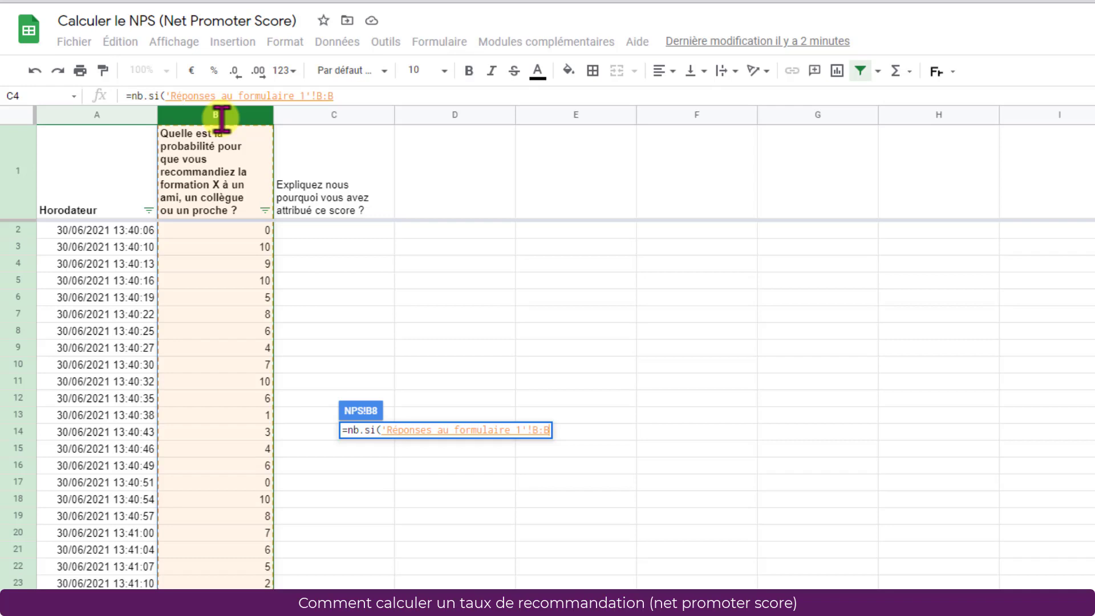
{"action": "type", "text": ";"}
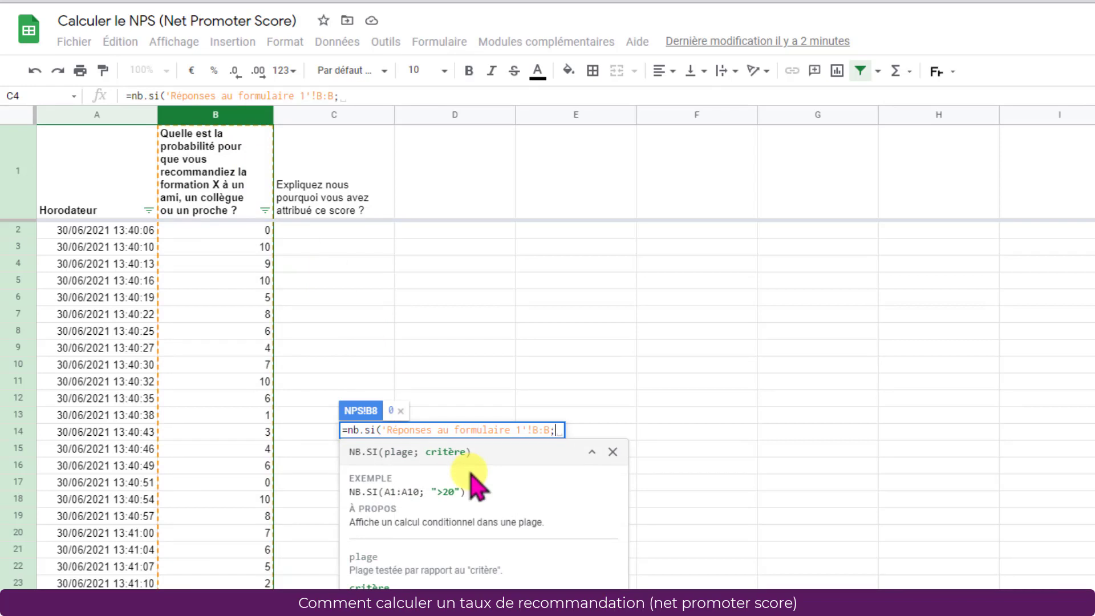
{"action": "type", "text": "\"\""}
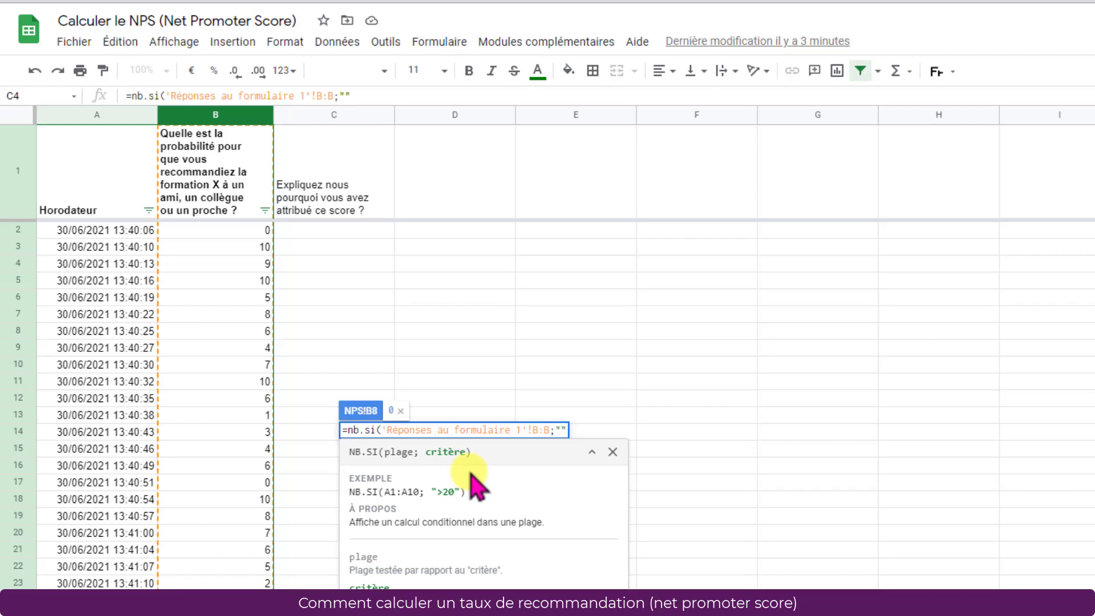
{"action": "type", "text": "<7"}
{"action": "key", "text": "BackSpace"}
{"action": "type", "text": "=6"}
{"action": "key", "text": "Right"}
{"action": "type", "text": ")"}
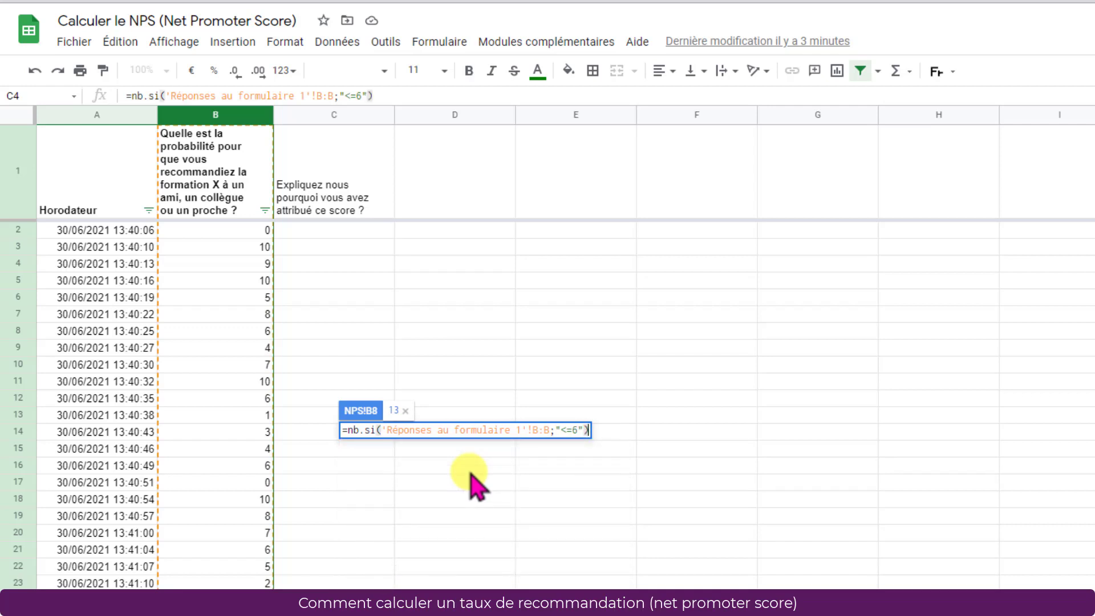
{"action": "key", "text": "Return"}
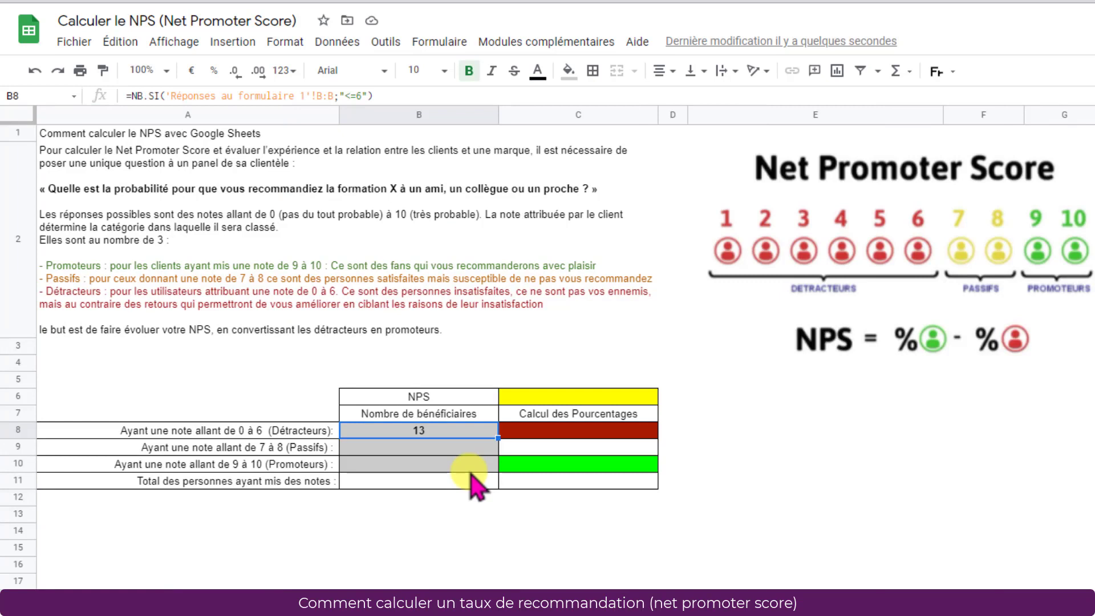
- Copy the detractors count formula from B8 into the promoters cell B10
{"action": "left_click", "coordinate": [447, 433]}
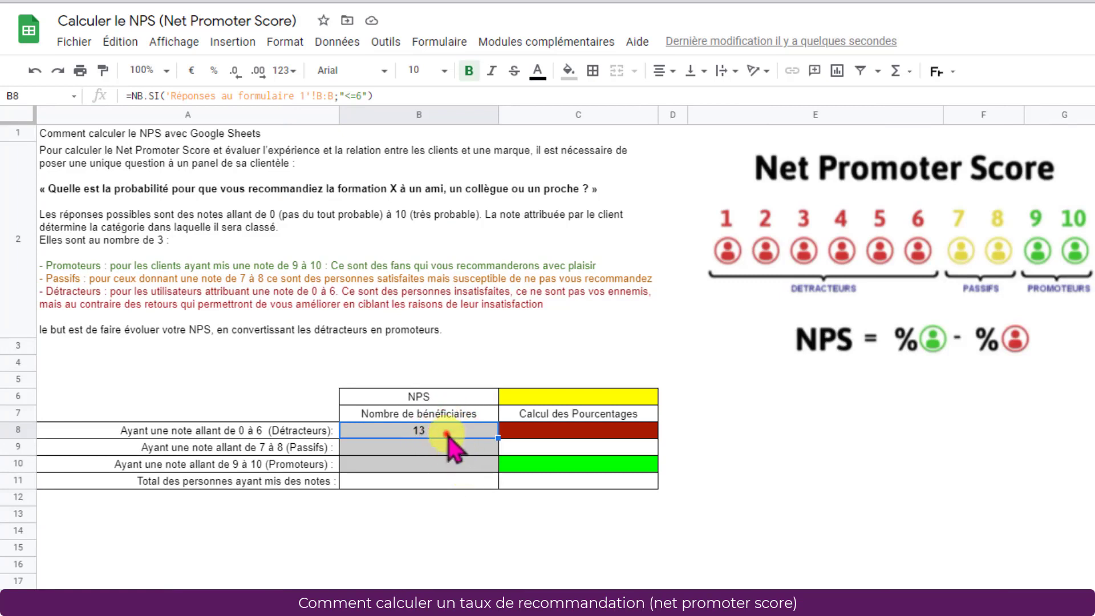
{"action": "key", "text": "ctrl+c"}
{"action": "key", "text": "Down"}
{"action": "key", "text": "Down"}
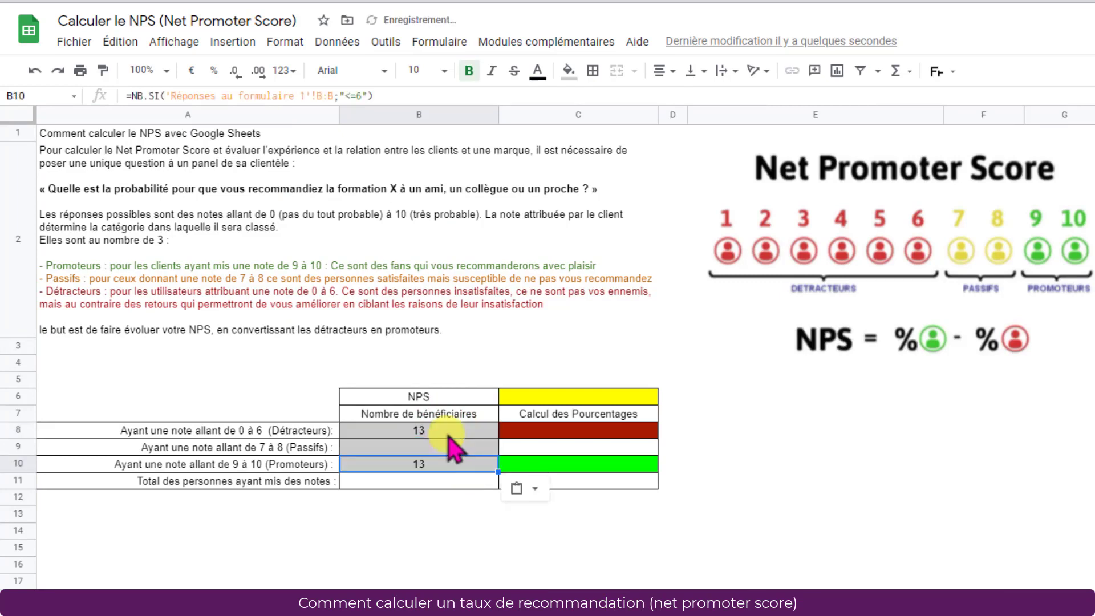
{"action": "key", "text": "ctrl+v"}
- Change the criterion of the promoters formula in B10 to ">=9"
{"action": "key", "text": "F2"}
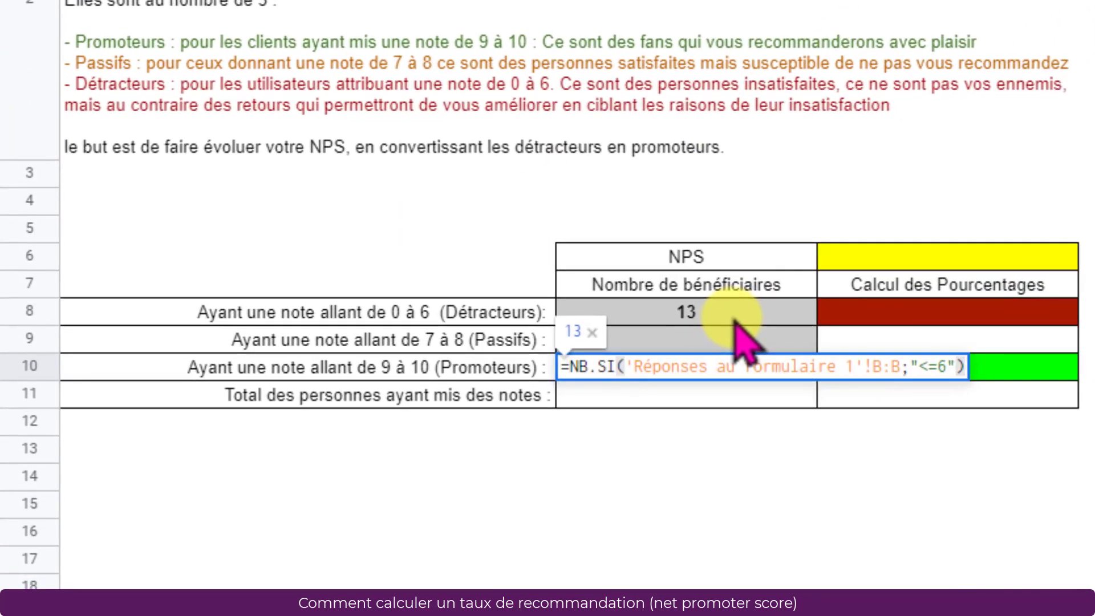
{"action": "left_click", "coordinate": [944, 368]}
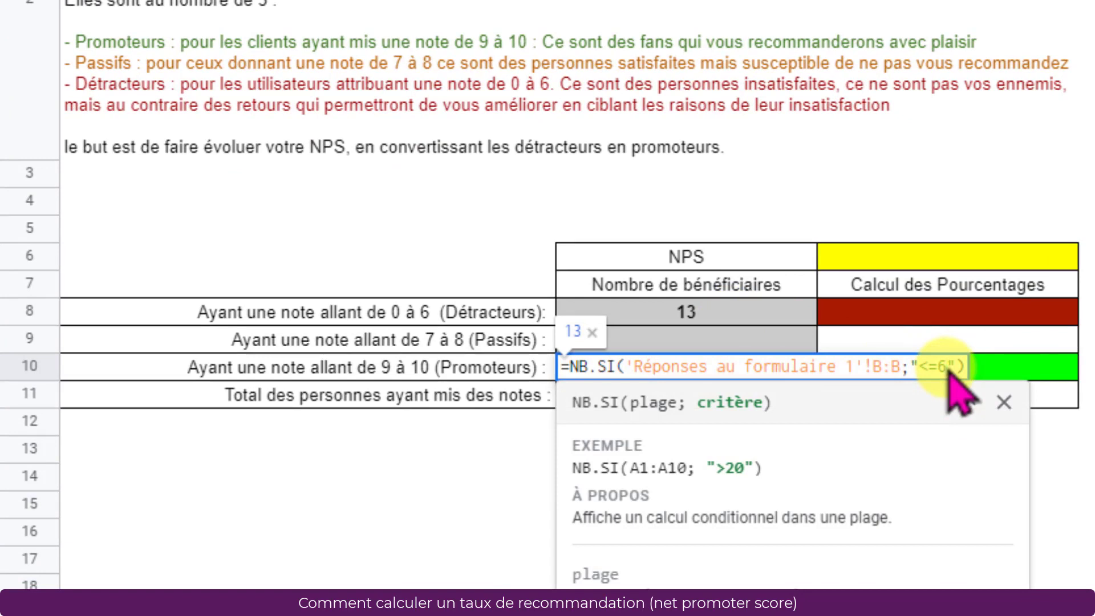
{"action": "key", "text": "BackSpace"}
{"action": "key", "text": "BackSpace"}
{"action": "key", "text": "BackSpace"}
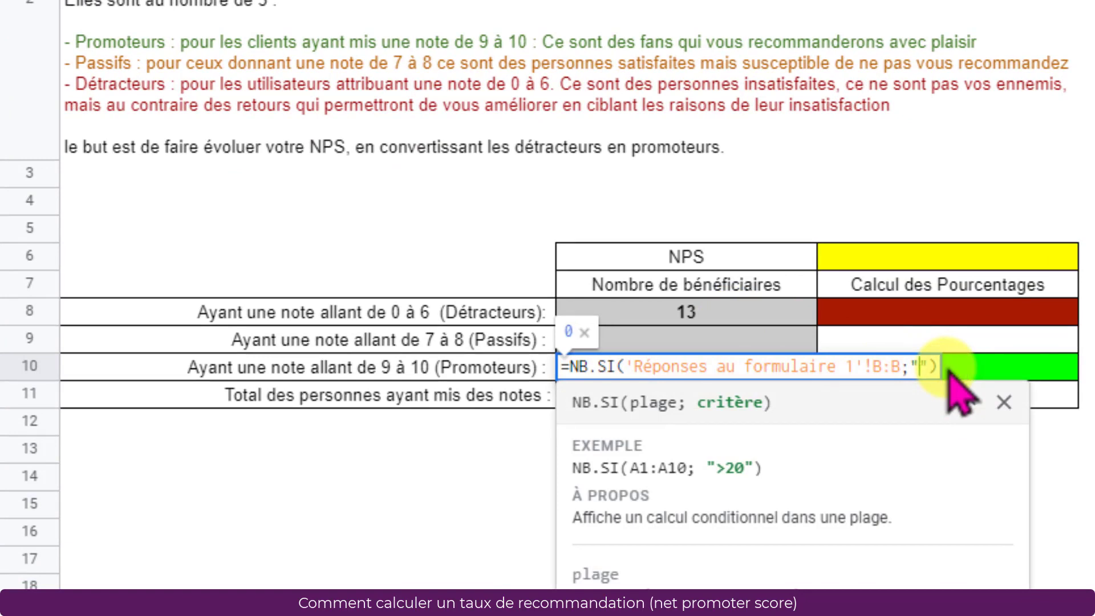
{"action": "type", "text": ">=9"}
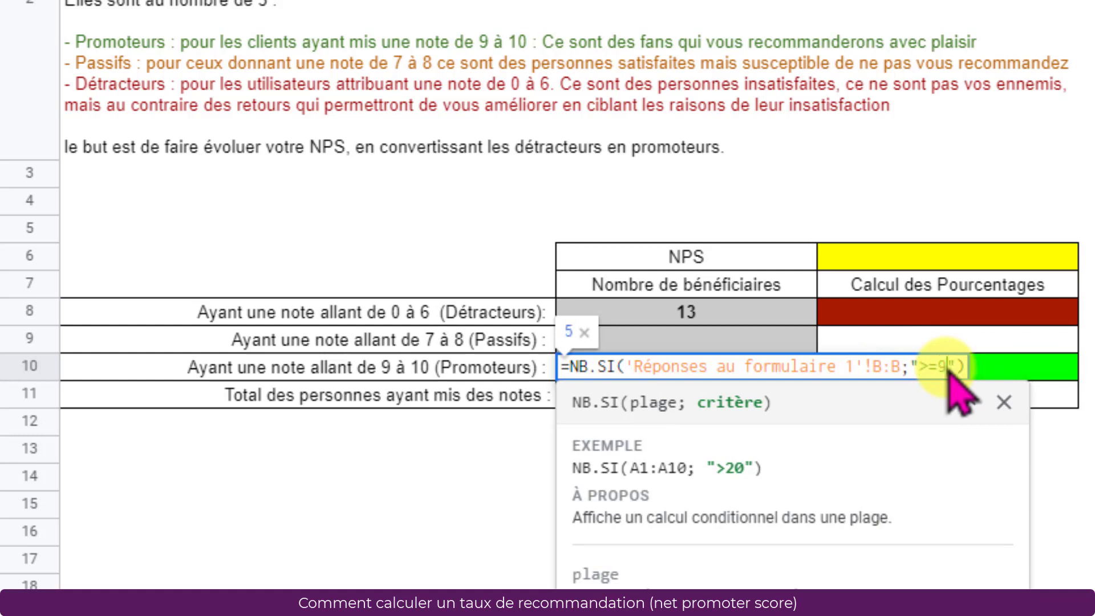
{"action": "key", "text": "Return"}
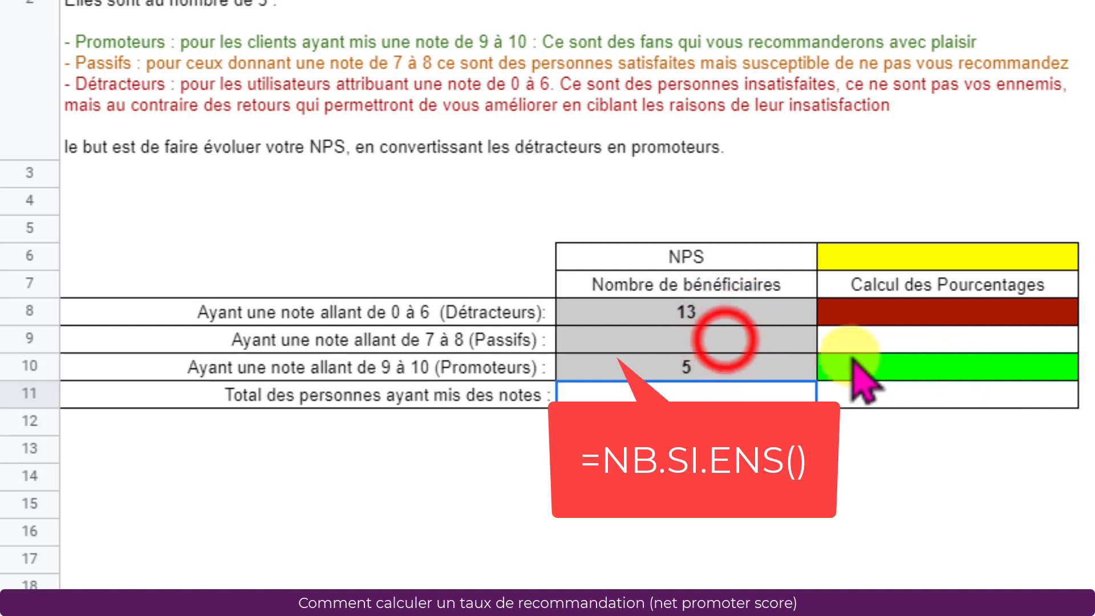
- Start a NB.SI.ENS formula in the passives cell B9 with column B of 'Réponses au formulaire 1' and the criterion ">=7"
{"action": "left_click", "coordinate": [724, 341]}
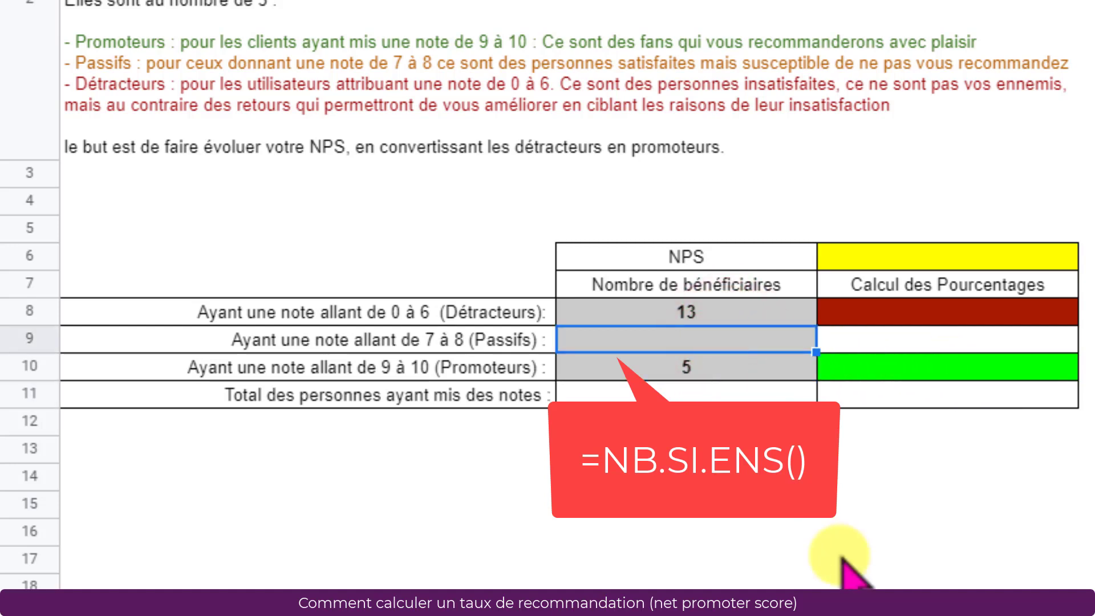
{"action": "type", "text": "="}
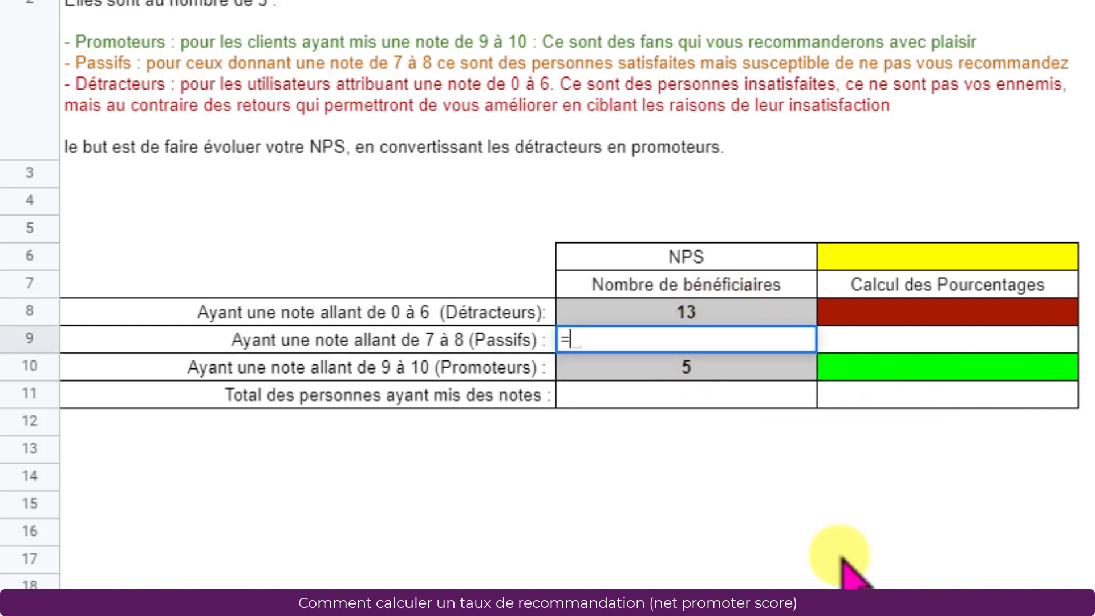
{"action": "type", "text": "nb.si"}
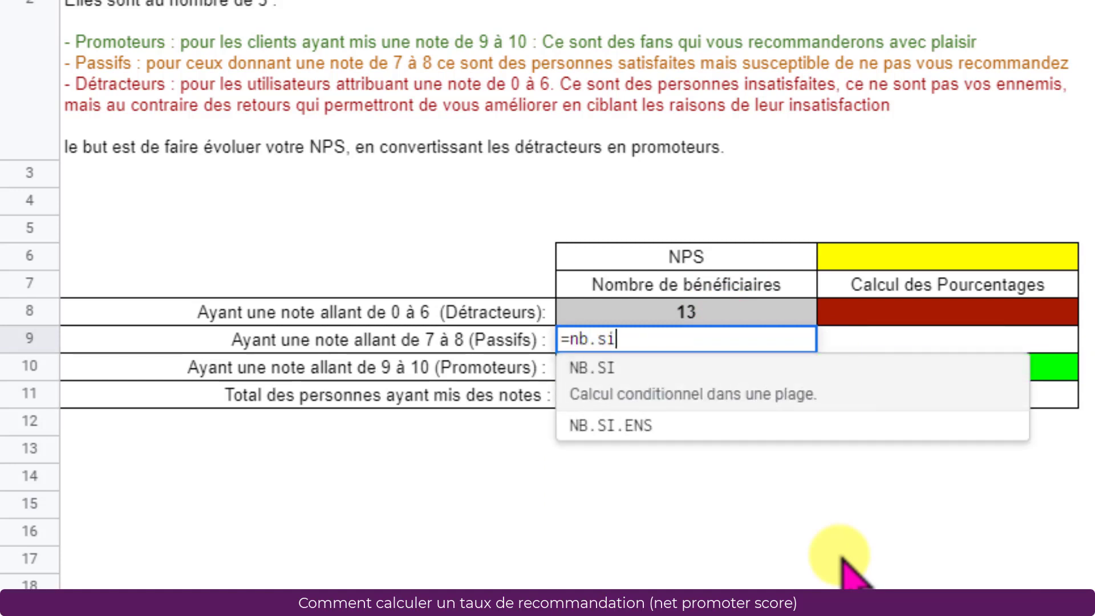
{"action": "key", "text": "Down"}
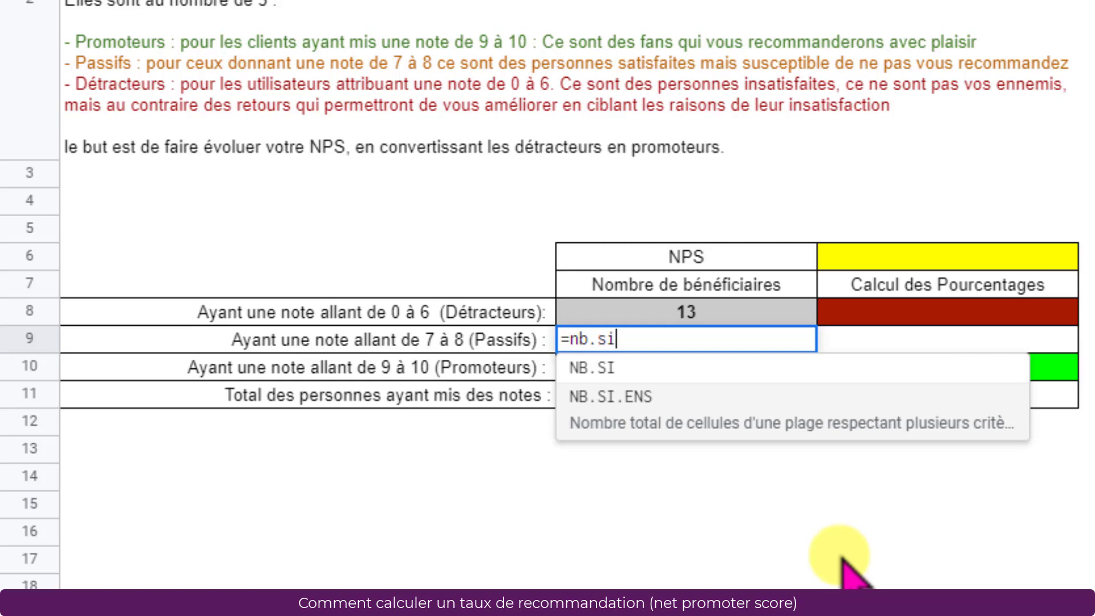
{"action": "key", "text": "Tab"}
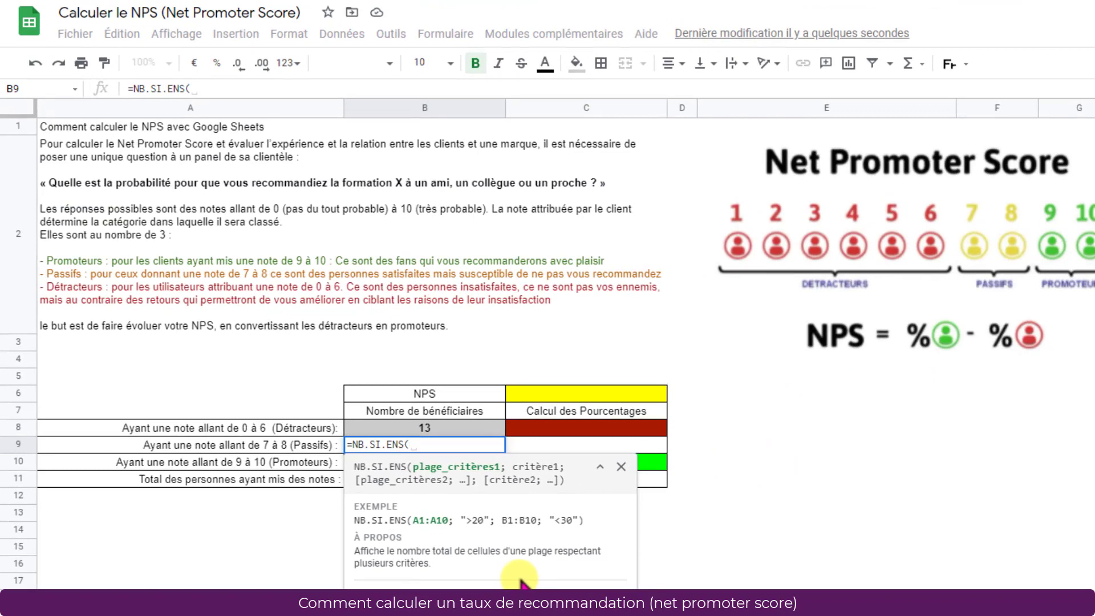
{"action": "left_click", "coordinate": [211, 604]}
{"action": "left_click", "coordinate": [209, 108]}
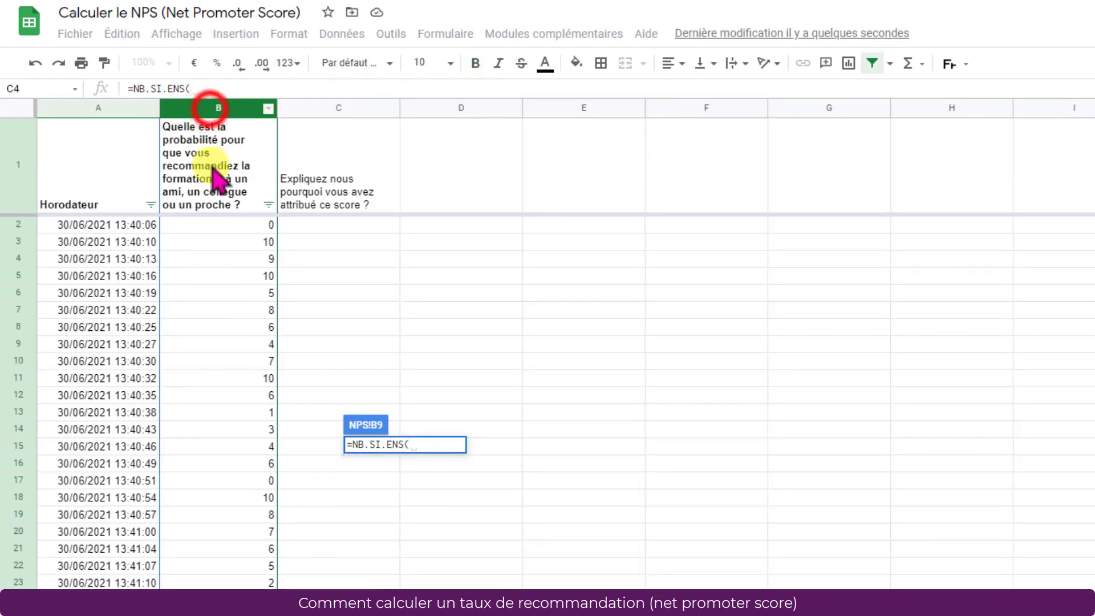
{"action": "type", "text": ";"}
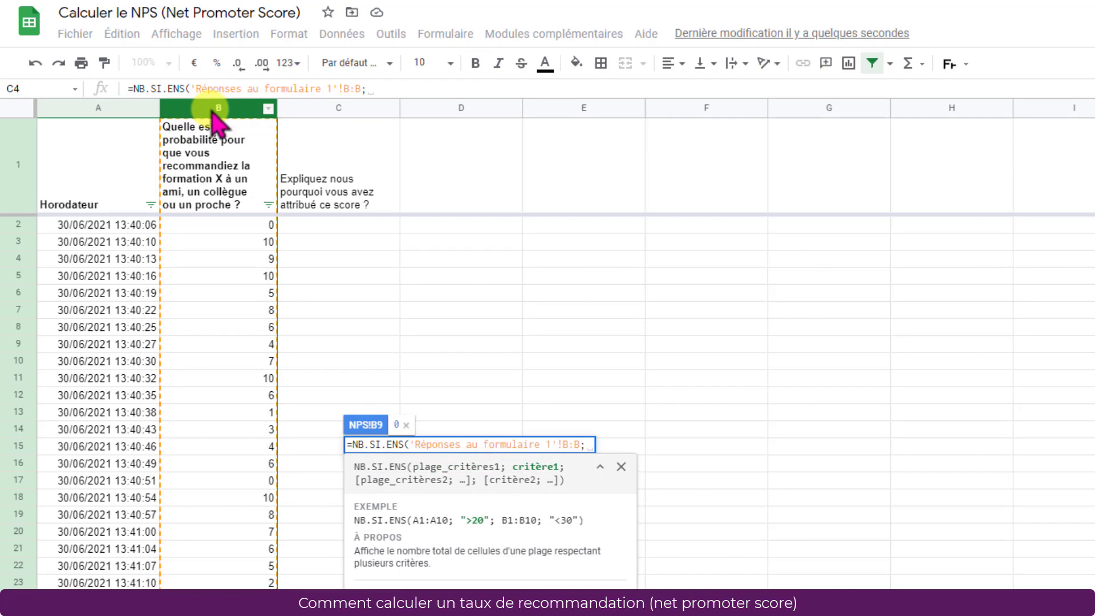
{"action": "type", "text": "\">=7"}
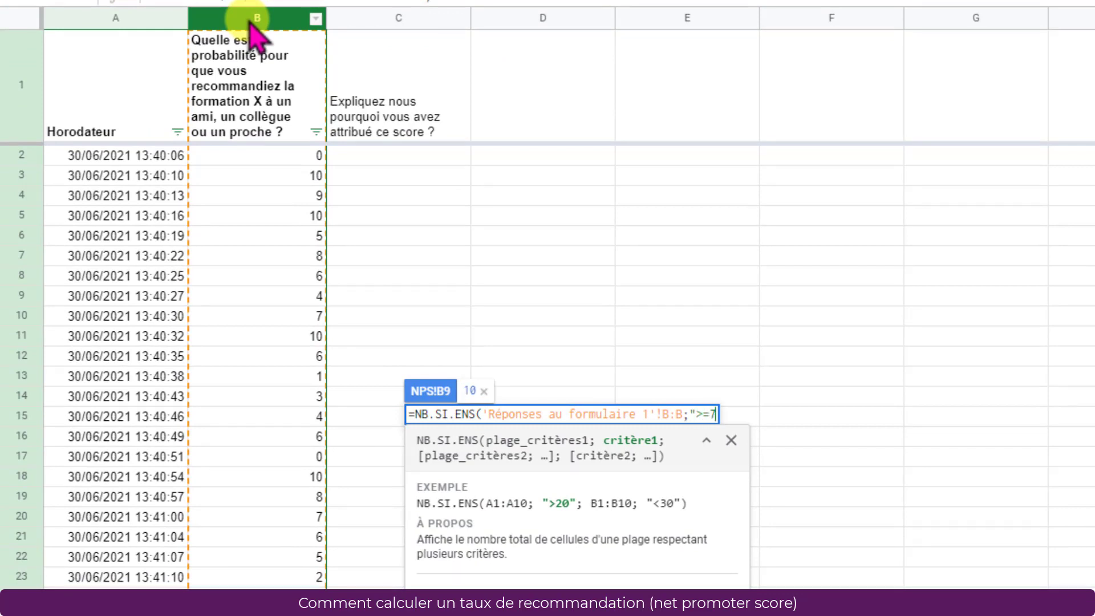
- Complete the passives formula in B9 with column B of 'Réponses au formulaire 1' as second range and the criterion "<=8"
{"action": "type", "text": "\";"}
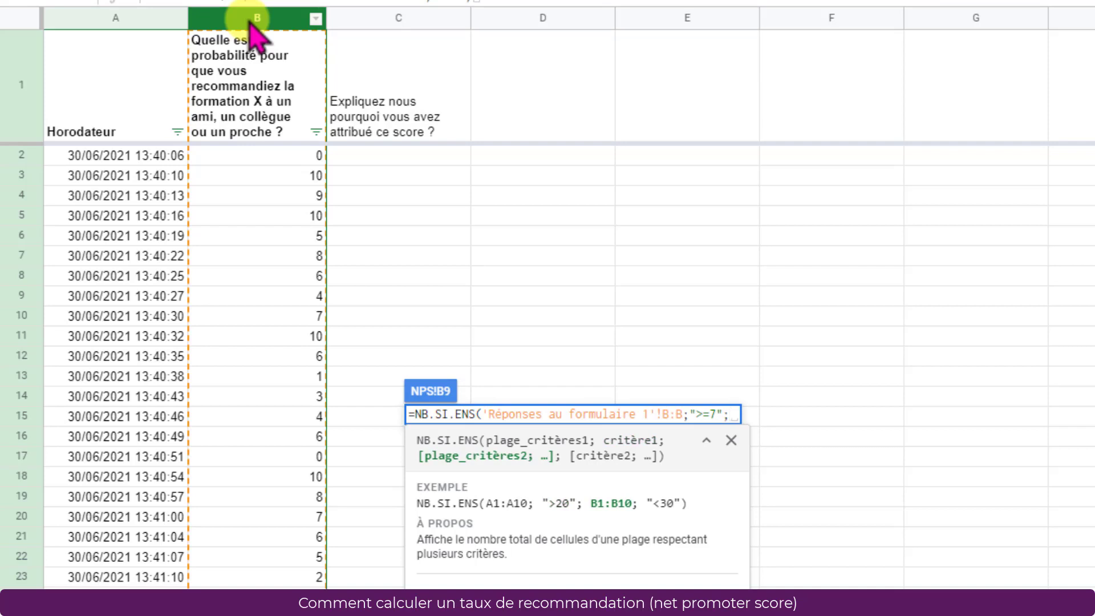
{"action": "left_click", "coordinate": [251, 22]}
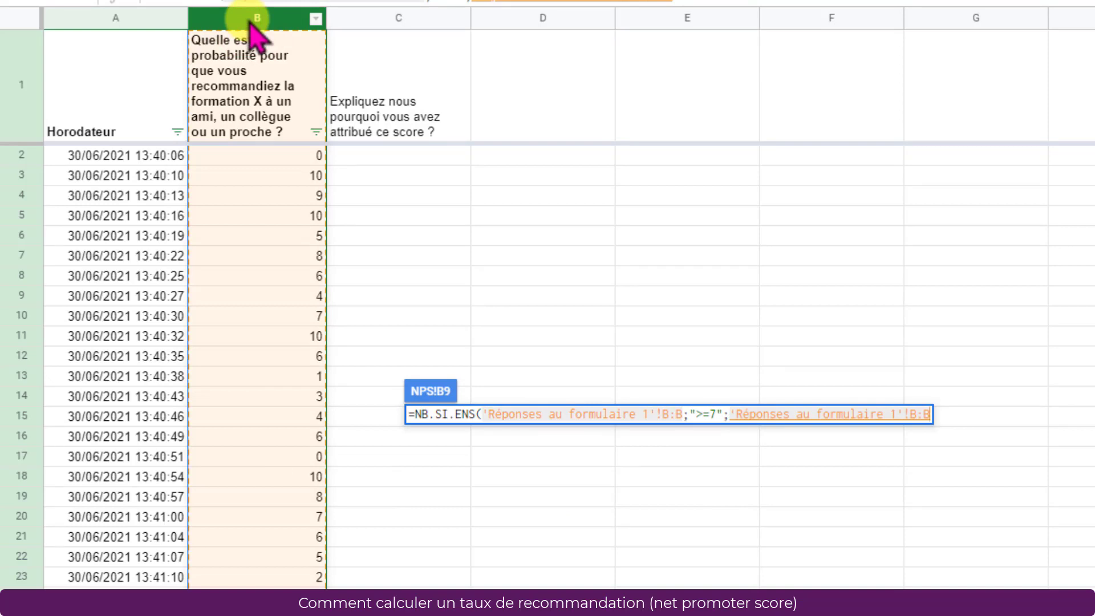
{"action": "type", "text": ";"}
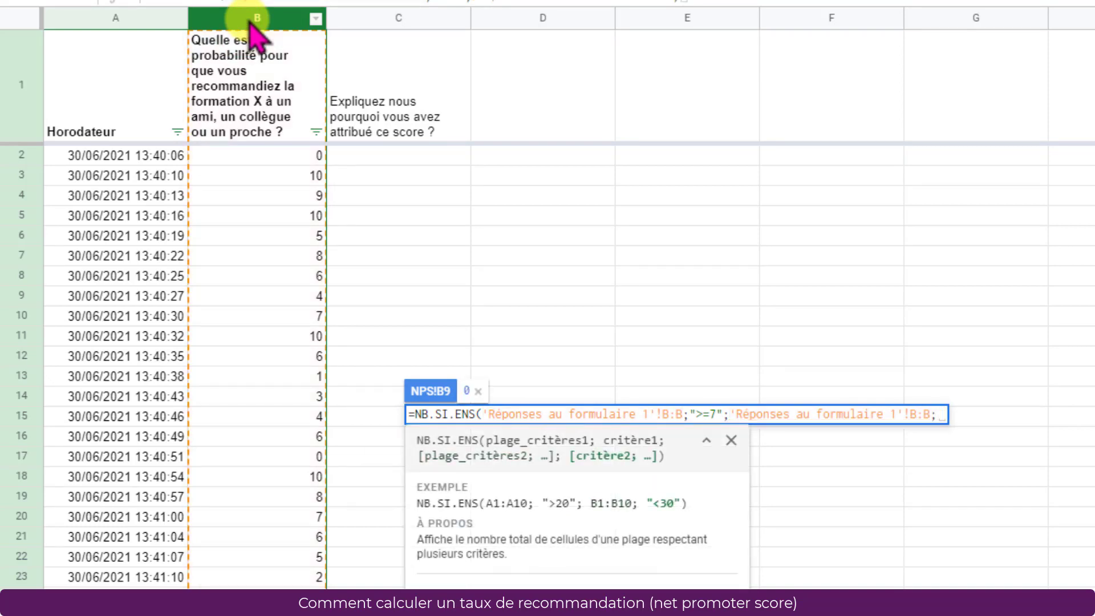
{"action": "type", "text": "\"<=8\""}
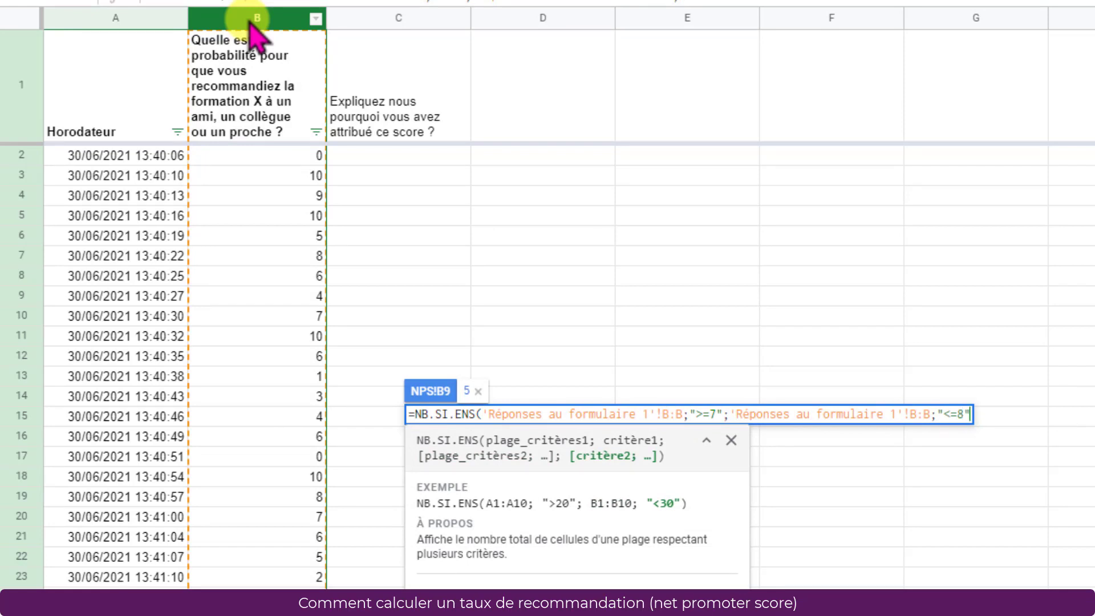
{"action": "type", "text": ")"}
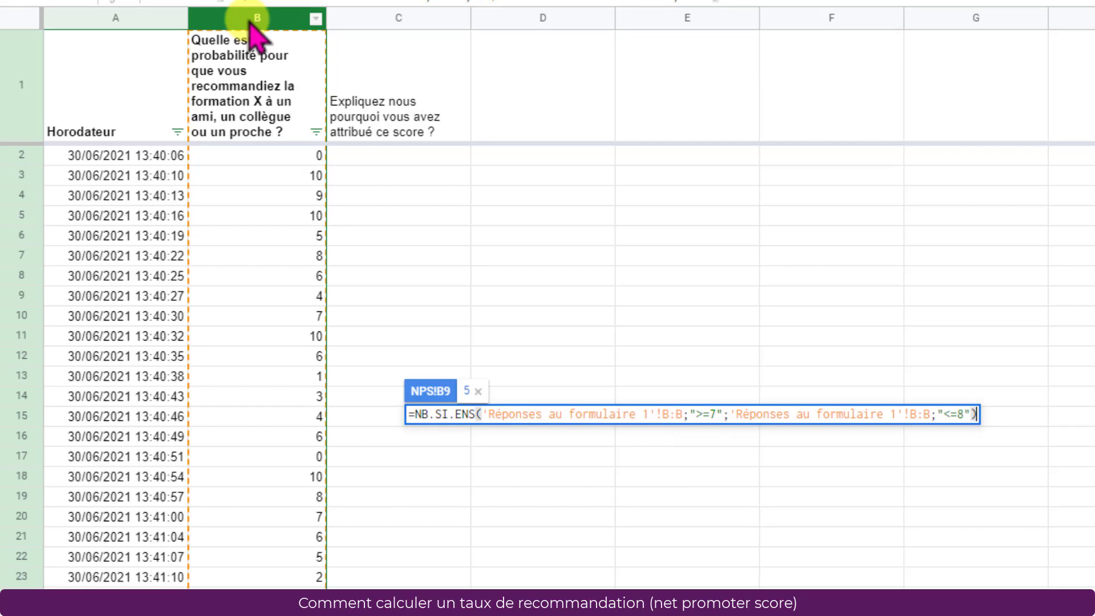
{"action": "key", "text": "Return"}
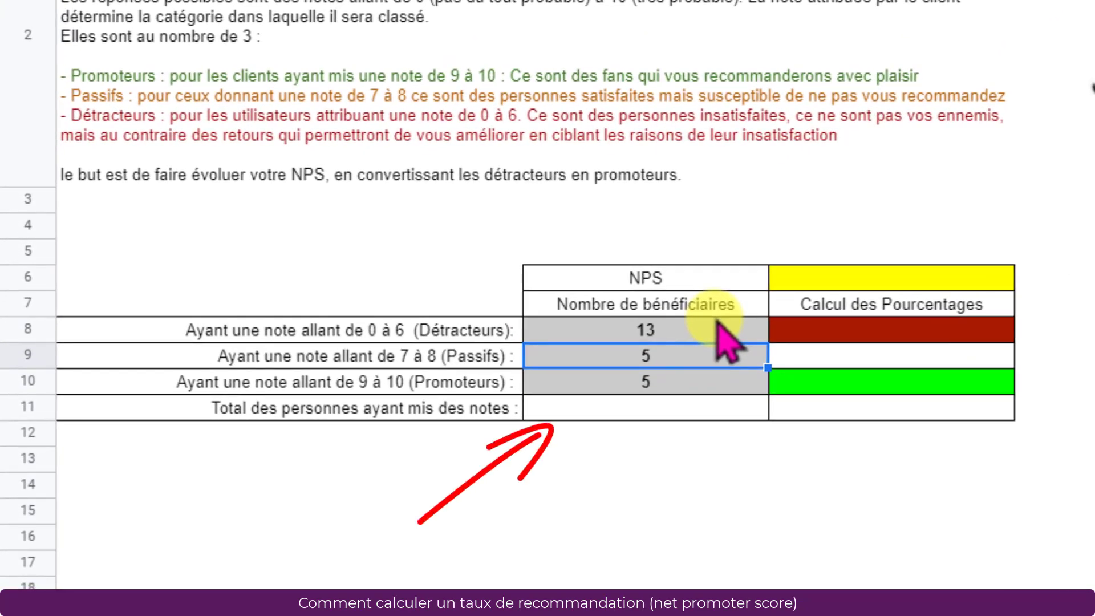
- Enter =somme(B8:B10) in the total cell B11 and clear that cell again
{"action": "left_click", "coordinate": [706, 412]}
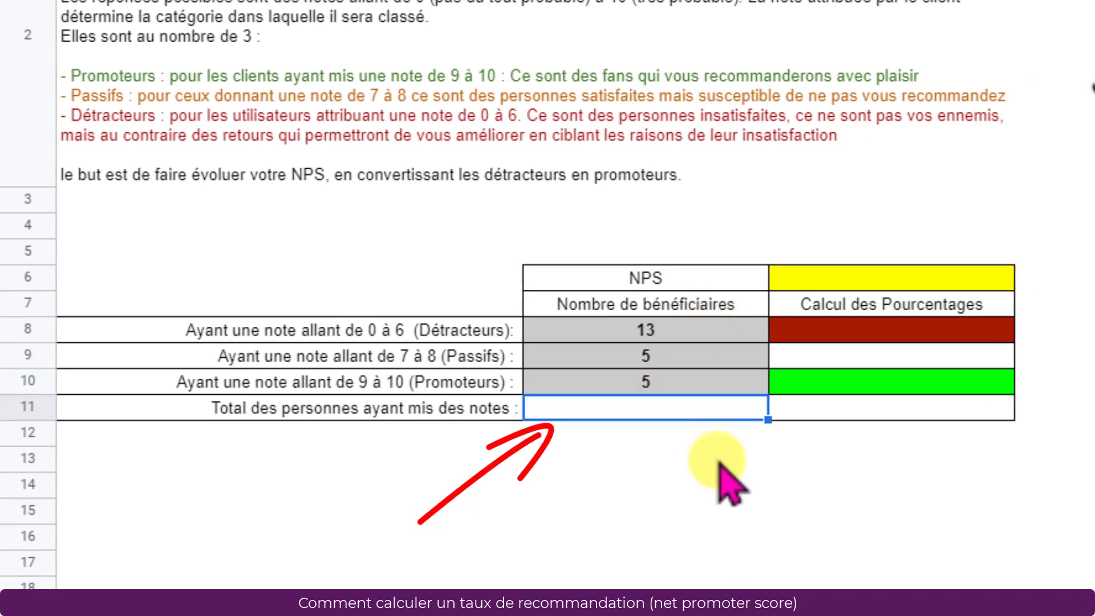
{"action": "type", "text": "="}
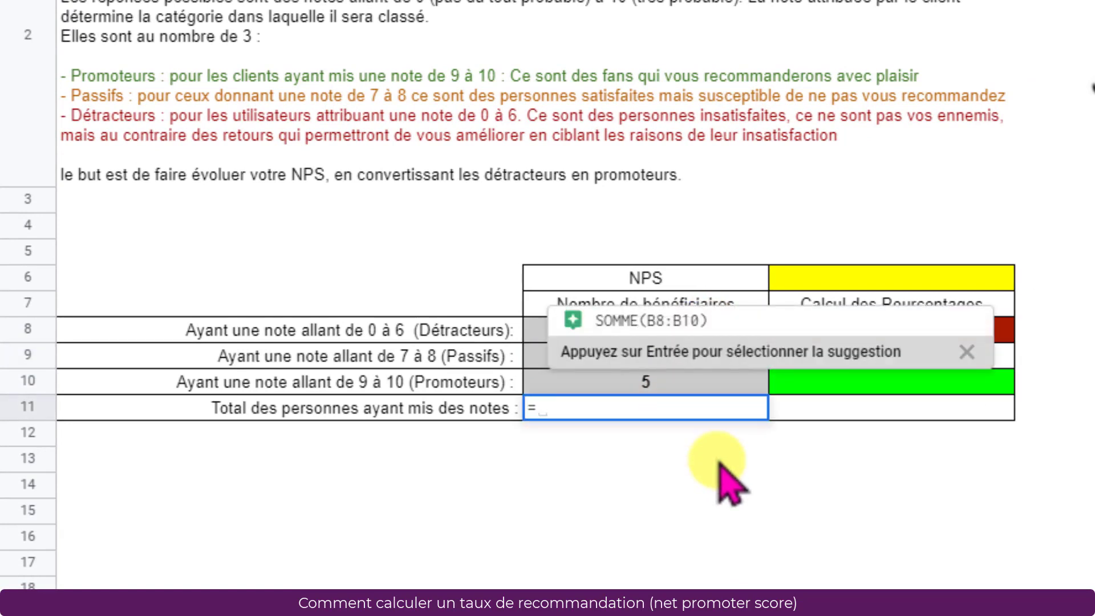
{"action": "type", "text": "somme("}
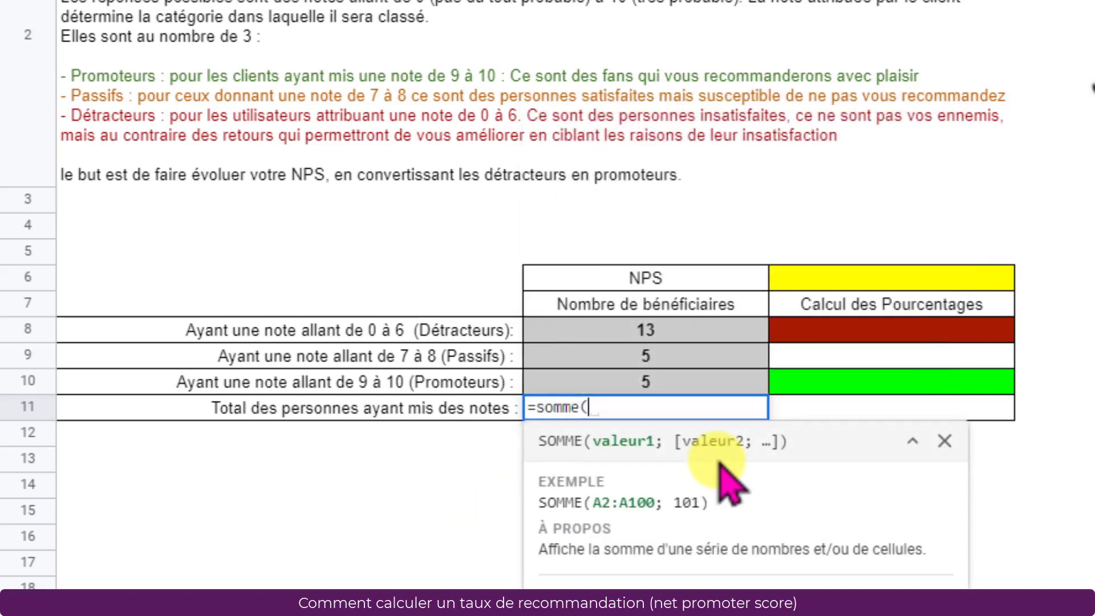
{"action": "left_click_drag", "start_coordinate": [716, 341], "coordinate": [708, 391]}
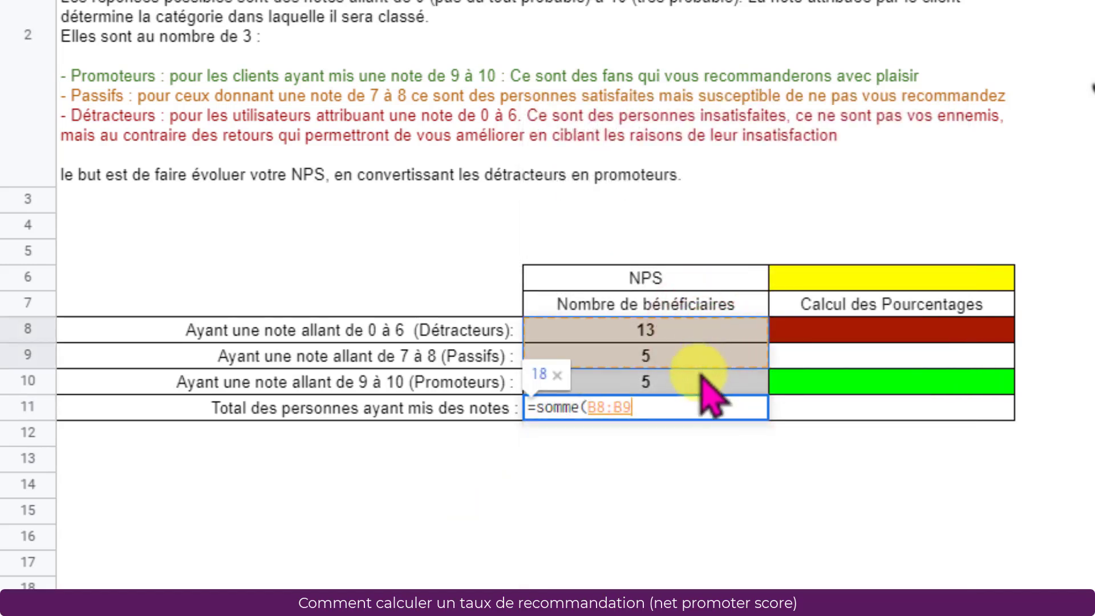
{"action": "type", "text": ")"}
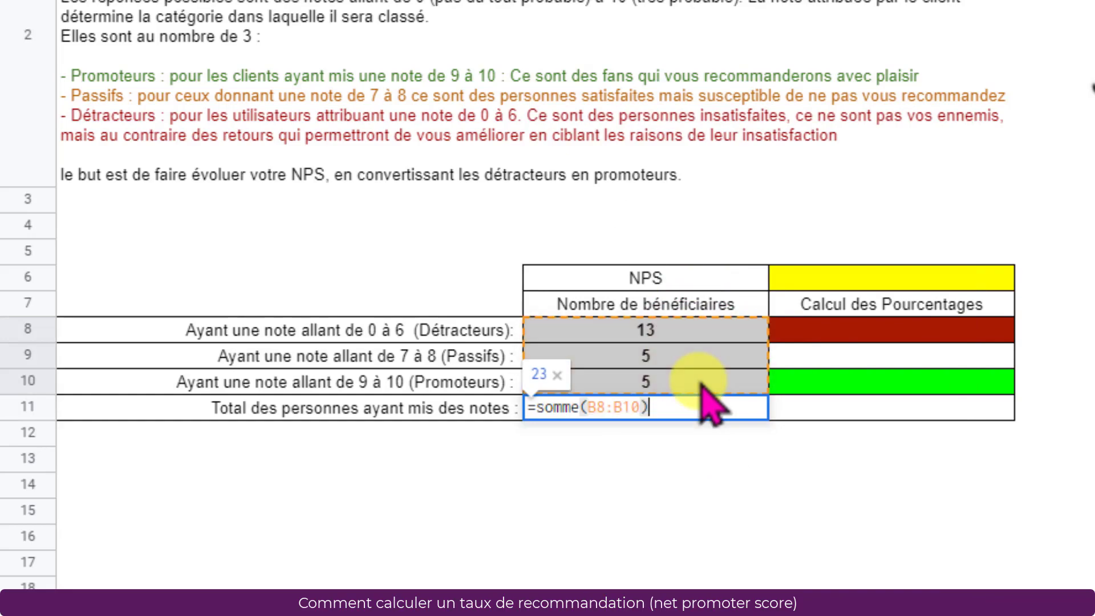
{"action": "key", "text": "Return"}
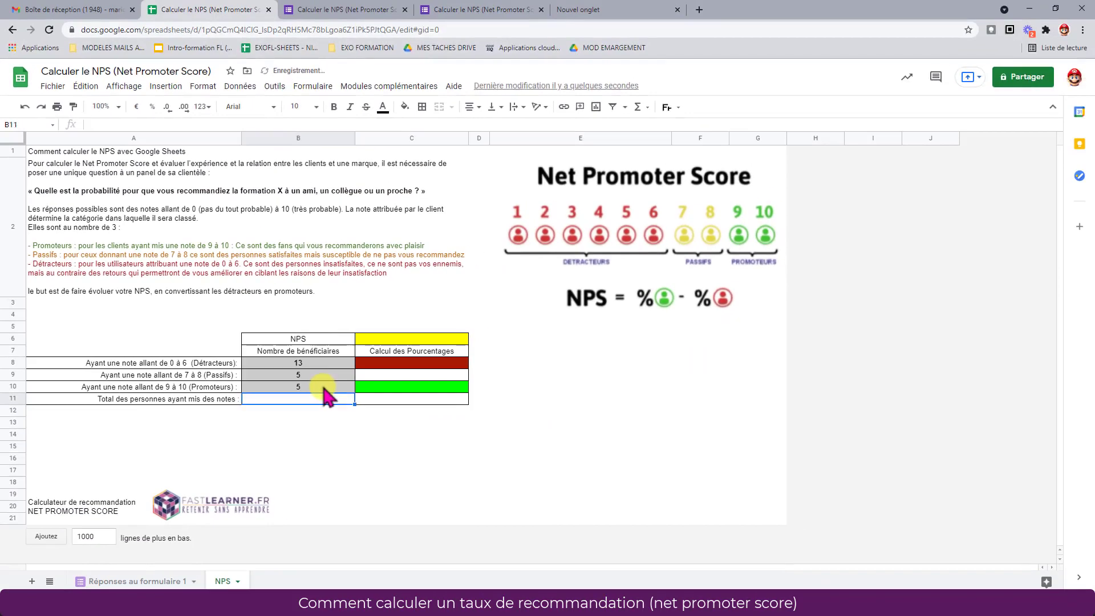
{"action": "left_click", "coordinate": [706, 399]}
{"action": "key", "text": "Delete"}
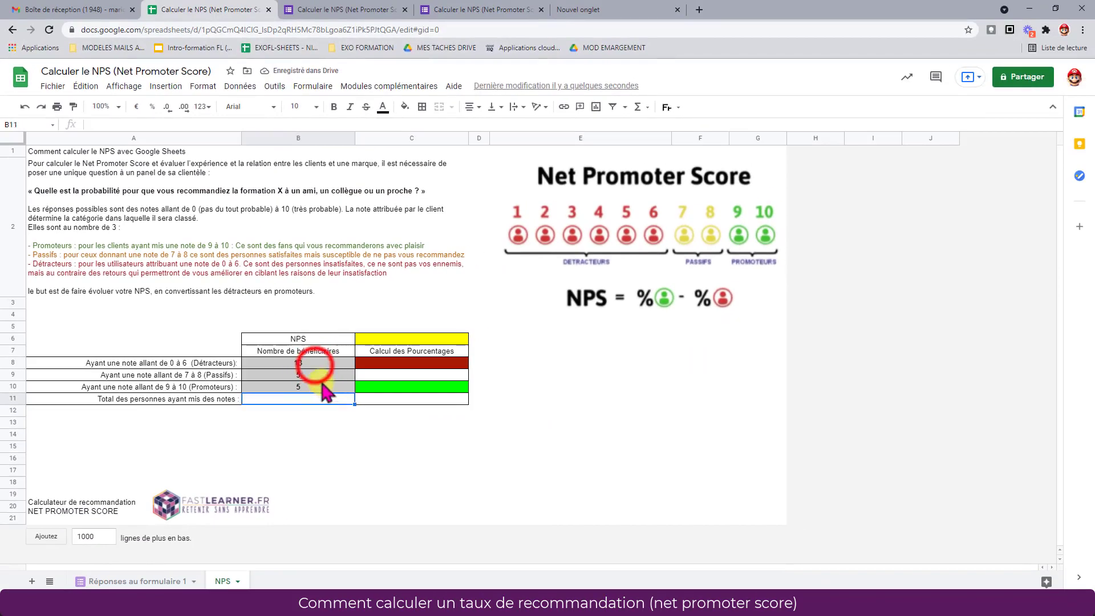
- Insert the SOMME of B8:B10 suggested by Explorer into the total cell B11 and close Explorer
{"action": "left_click_drag", "start_coordinate": [308, 362], "coordinate": [318, 387]}
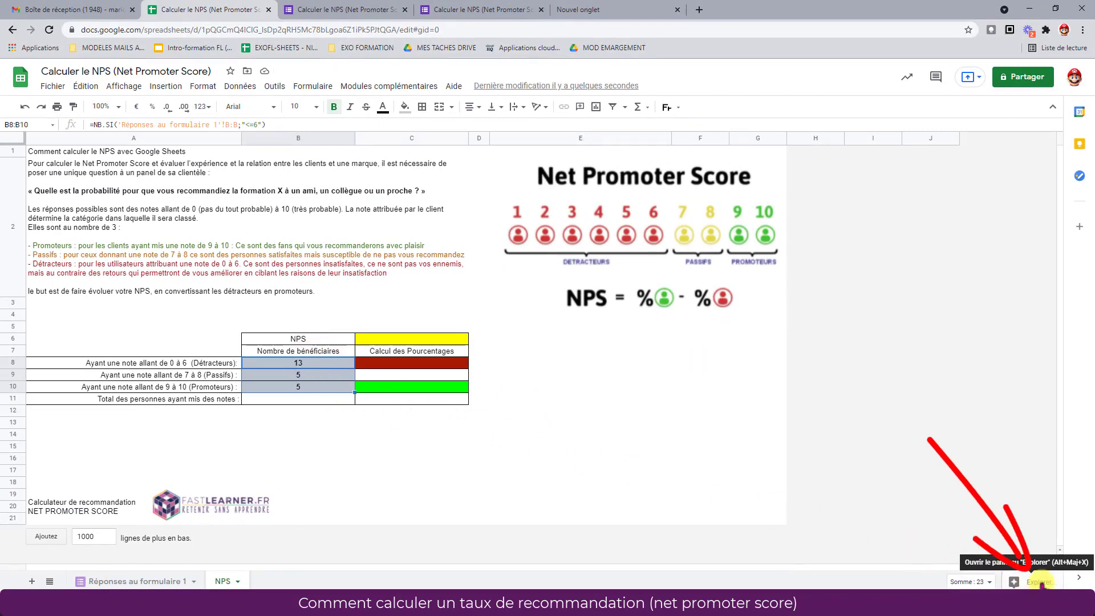
{"action": "left_click", "coordinate": [1041, 582]}
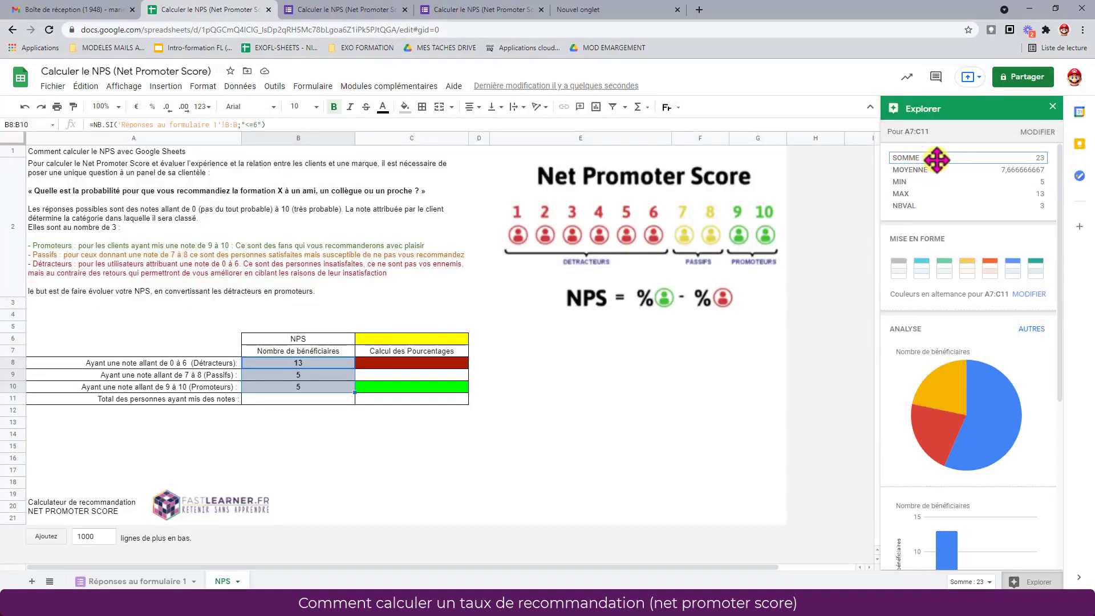
{"action": "left_click_drag", "start_coordinate": [935, 160], "coordinate": [280, 401]}
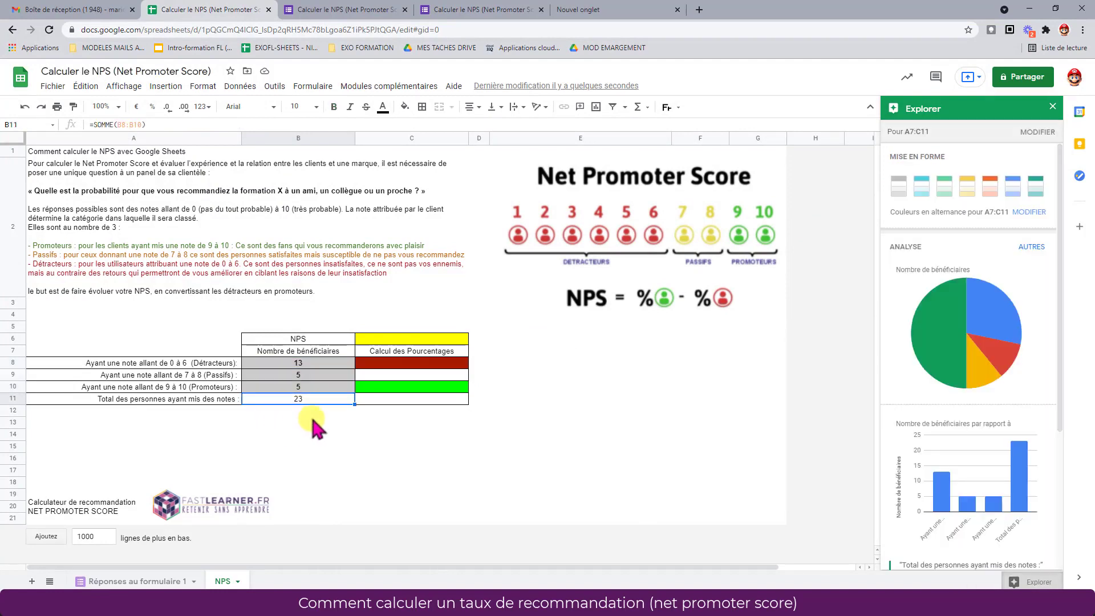
{"action": "left_click", "coordinate": [1053, 106]}
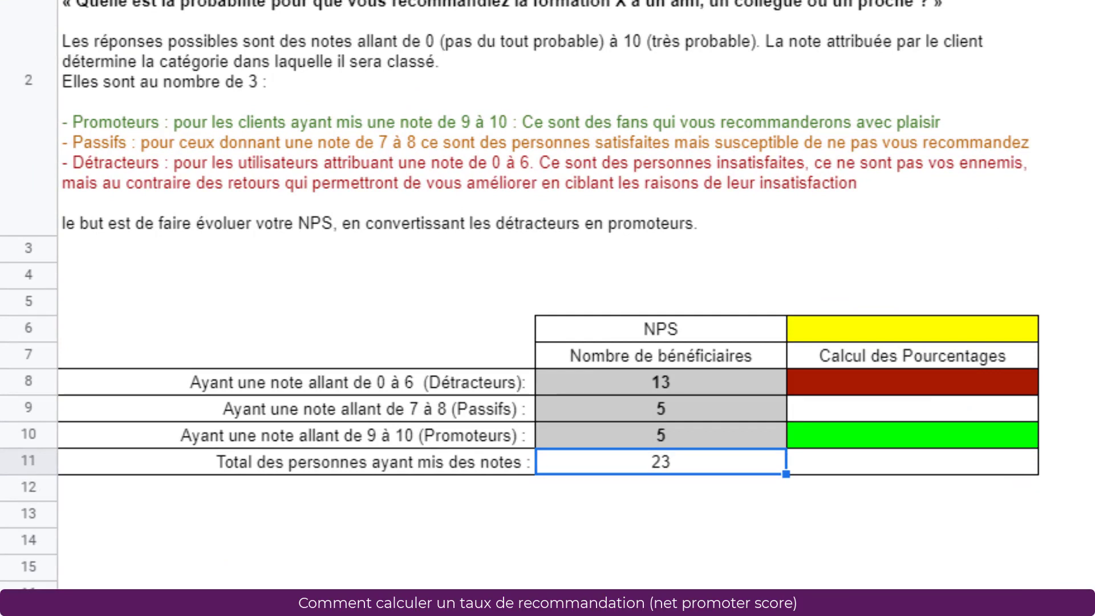
- Calculate the detractors percentage in C8 with the formula =B8/B11
{"action": "left_click", "coordinate": [935, 382]}
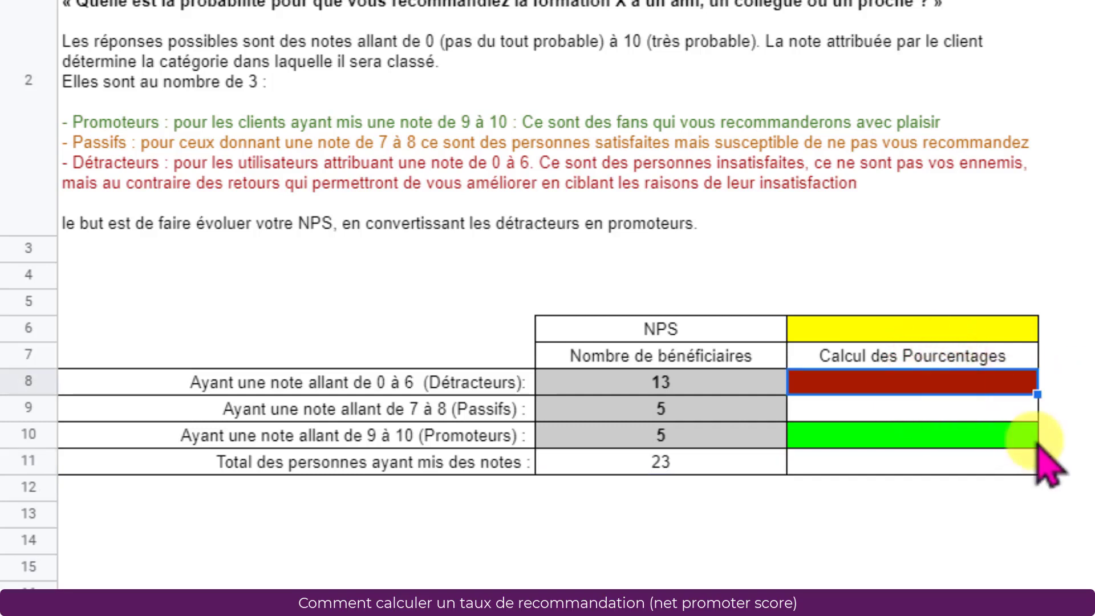
{"action": "type", "text": "="}
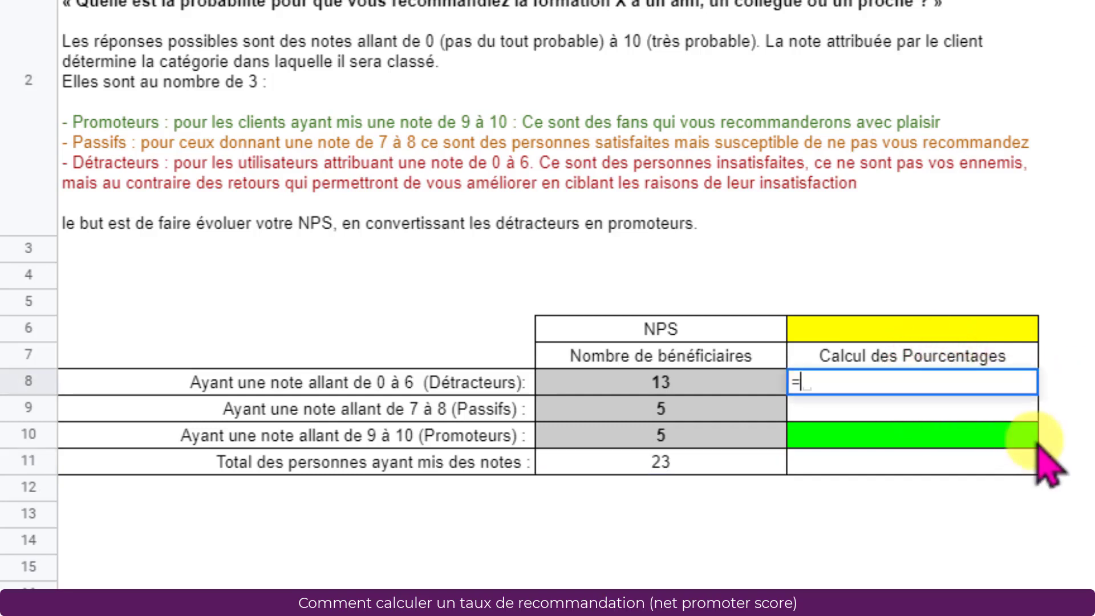
{"action": "left_click", "coordinate": [678, 389]}
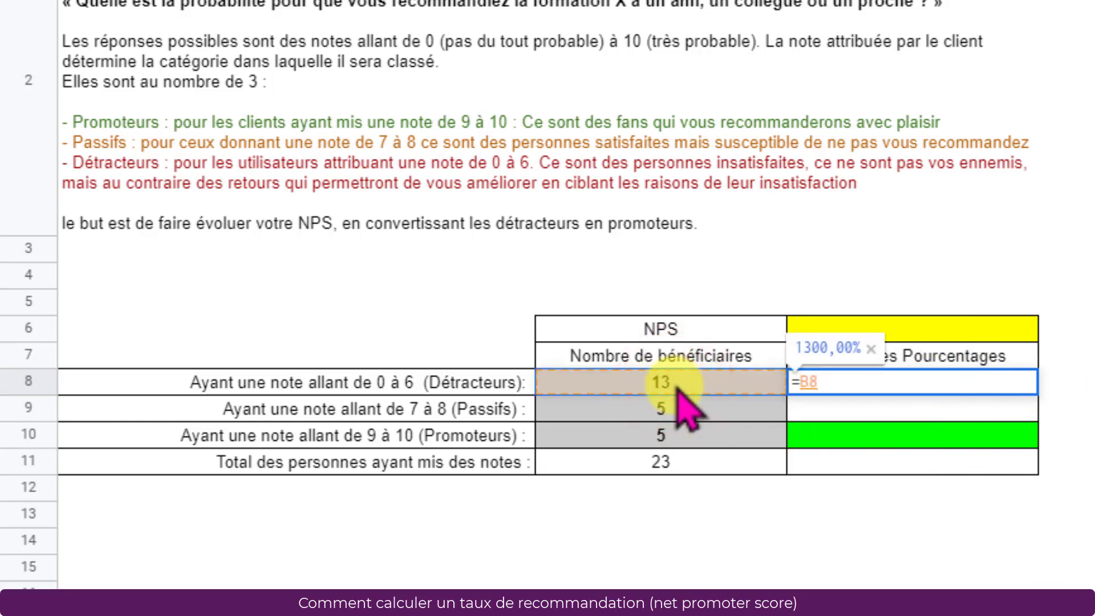
{"action": "type", "text": "/"}
{"action": "left_click", "coordinate": [691, 467]}
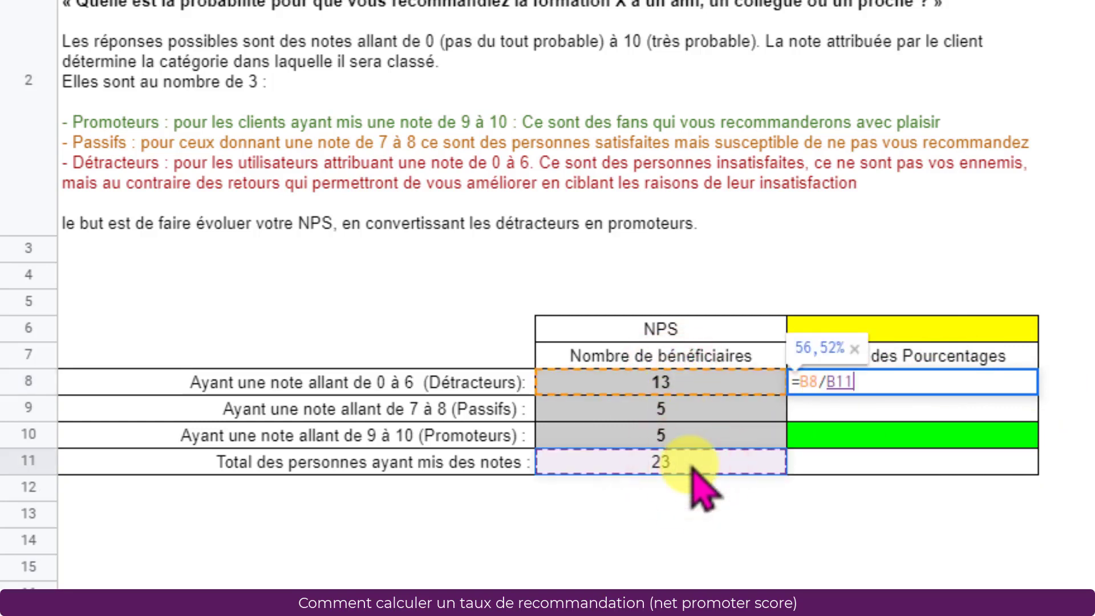
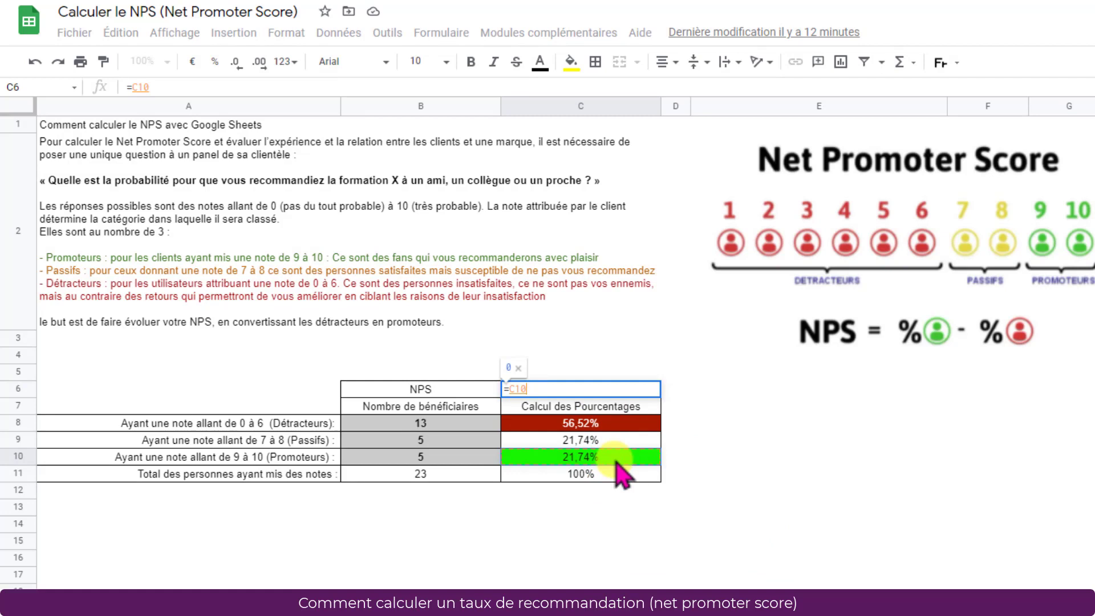
- Complete the NPS formula in C6 as =(C10-C8)*100, subtracting the detractors percentage from the promoters percentage
{"action": "type", "text": "-"}
{"action": "left_click", "coordinate": [616, 425]}
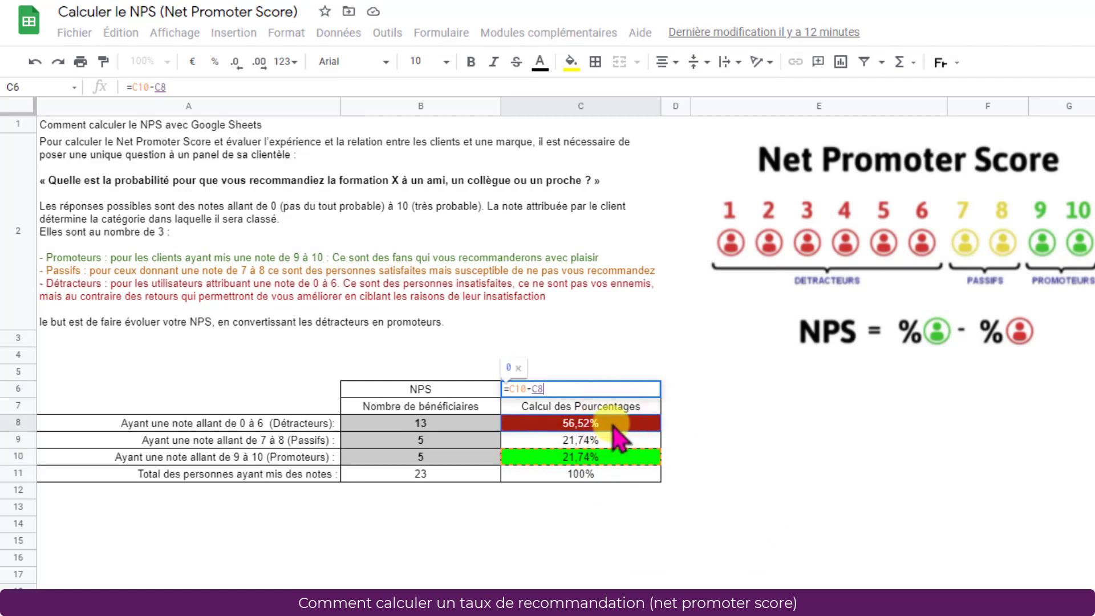
{"action": "type", "text": ")"}
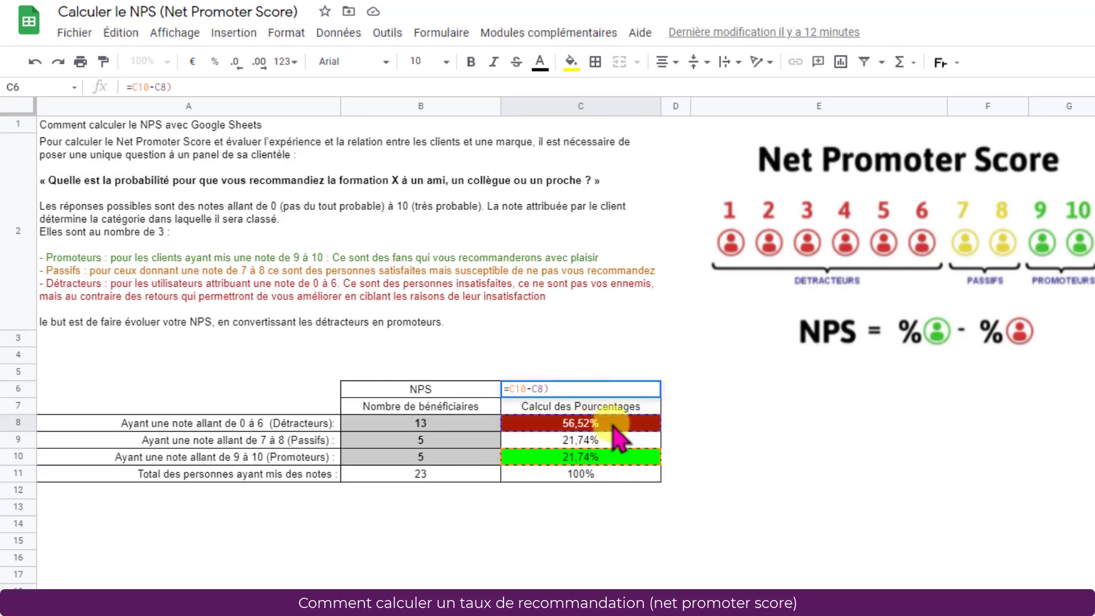
{"action": "type", "text": "*100"}
{"action": "left_click", "coordinate": [508, 389]}
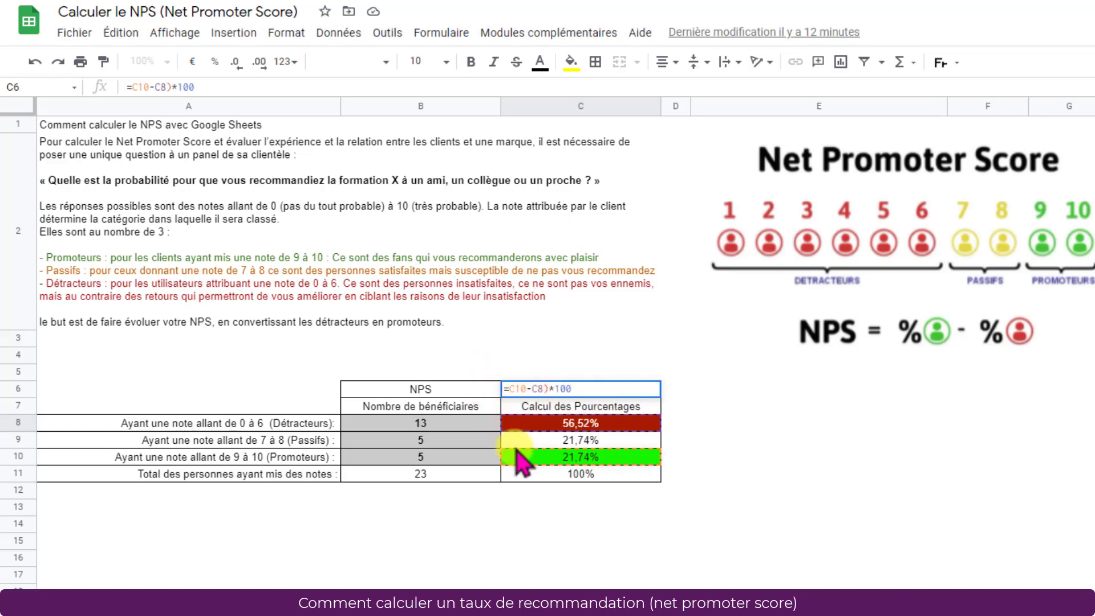
{"action": "type", "text": "("}
{"action": "key", "text": "Return"}
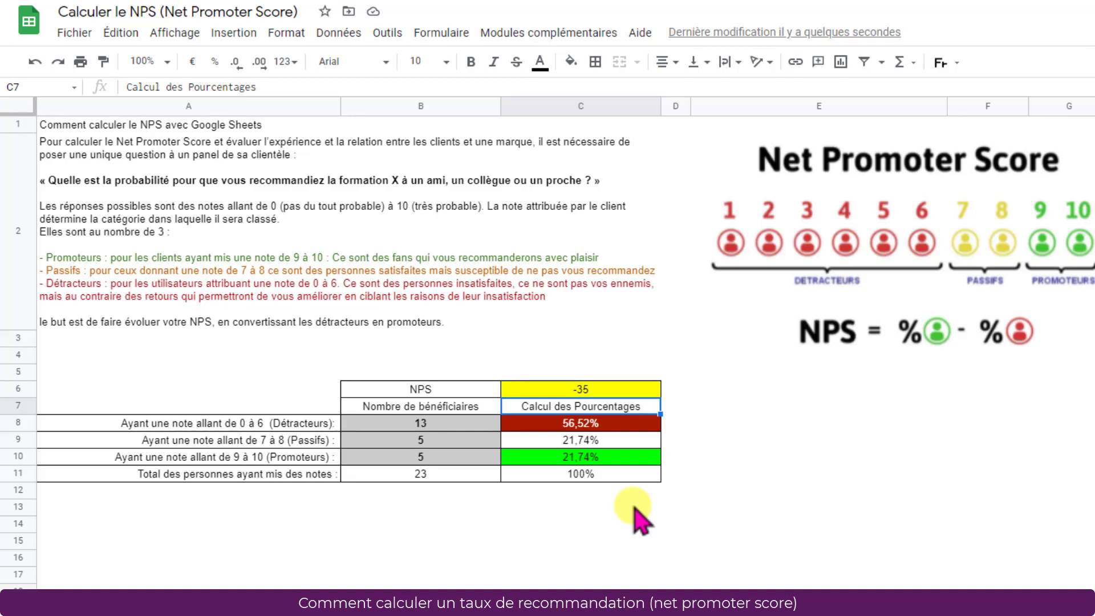
- Insert a chart from the NPS cells B6:C6 and change its type to a gauge chart (Graphique jauge)
{"action": "left_click_drag", "start_coordinate": [427, 389], "coordinate": [562, 396]}
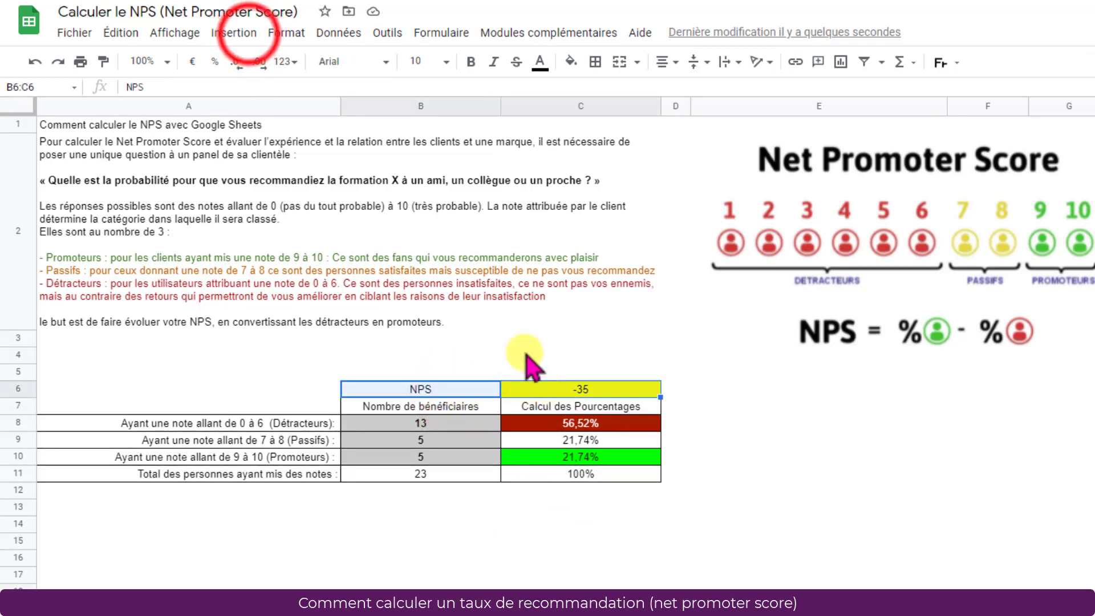
{"action": "left_click", "coordinate": [250, 35]}
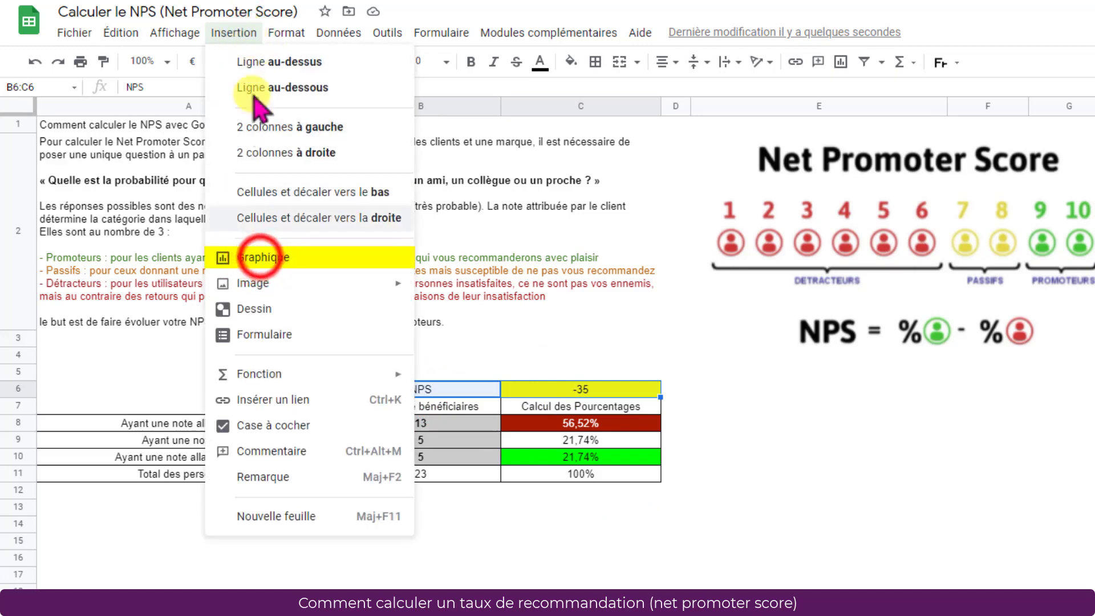
{"action": "left_click", "coordinate": [254, 258]}
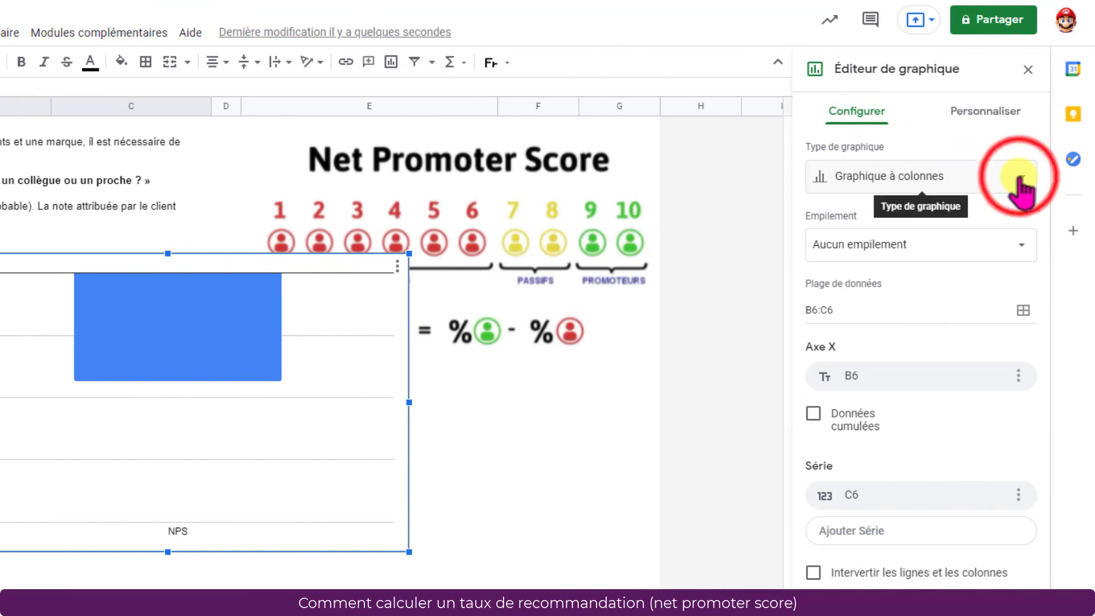
{"action": "left_click", "coordinate": [1019, 181]}
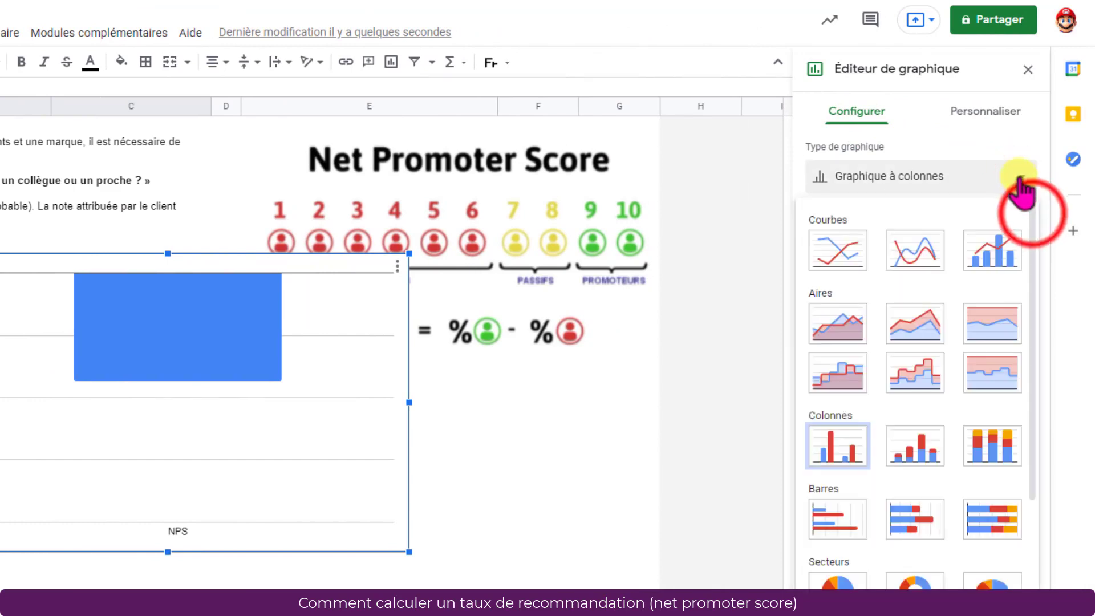
{"action": "left_click_drag", "start_coordinate": [1033, 212], "coordinate": [1039, 459]}
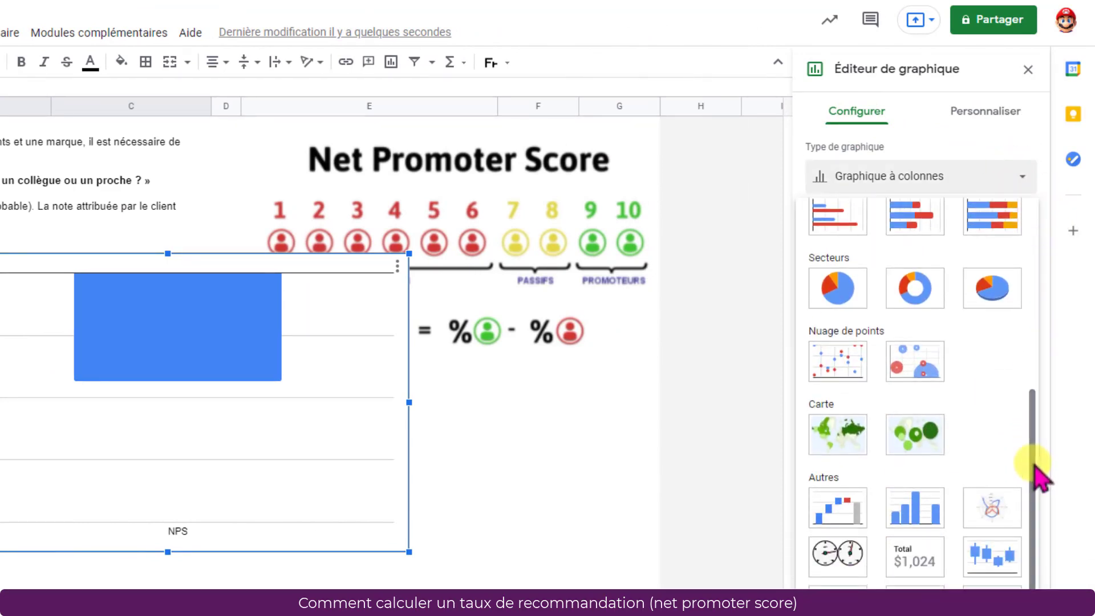
{"action": "left_click", "coordinate": [845, 557]}
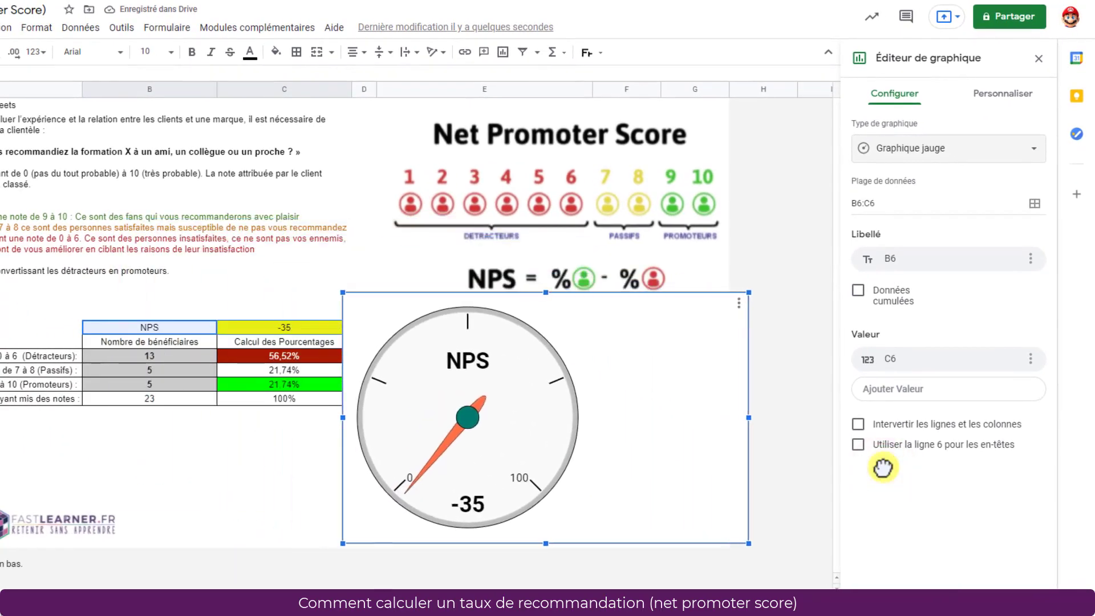
- Set both the background colour and the border colour of the gauge chart to Aucune
{"action": "left_click", "coordinate": [994, 96]}
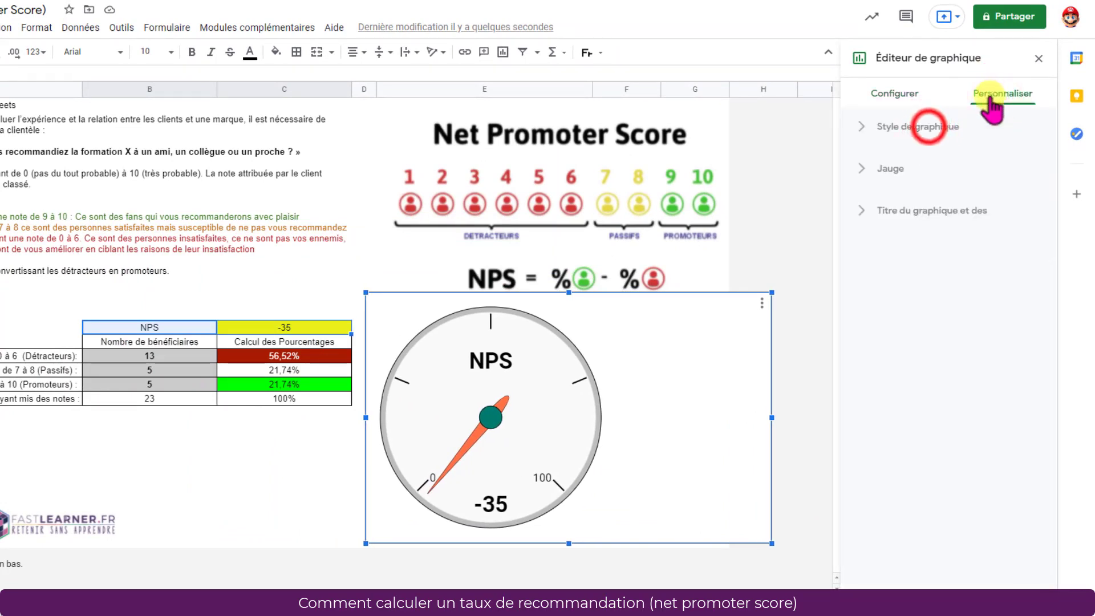
{"action": "left_click", "coordinate": [928, 128]}
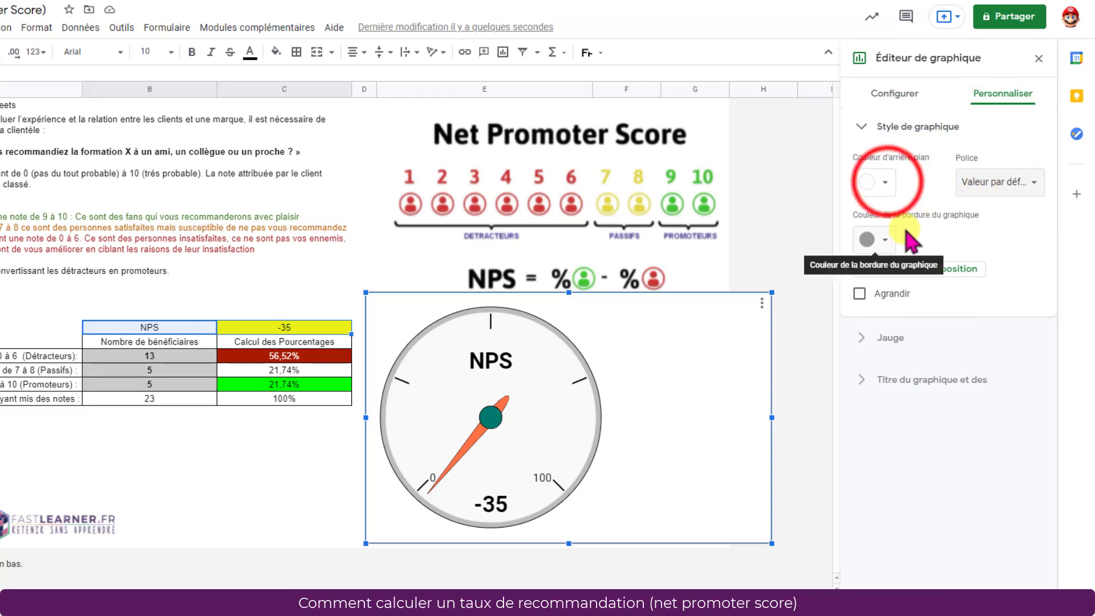
{"action": "left_click", "coordinate": [885, 182]}
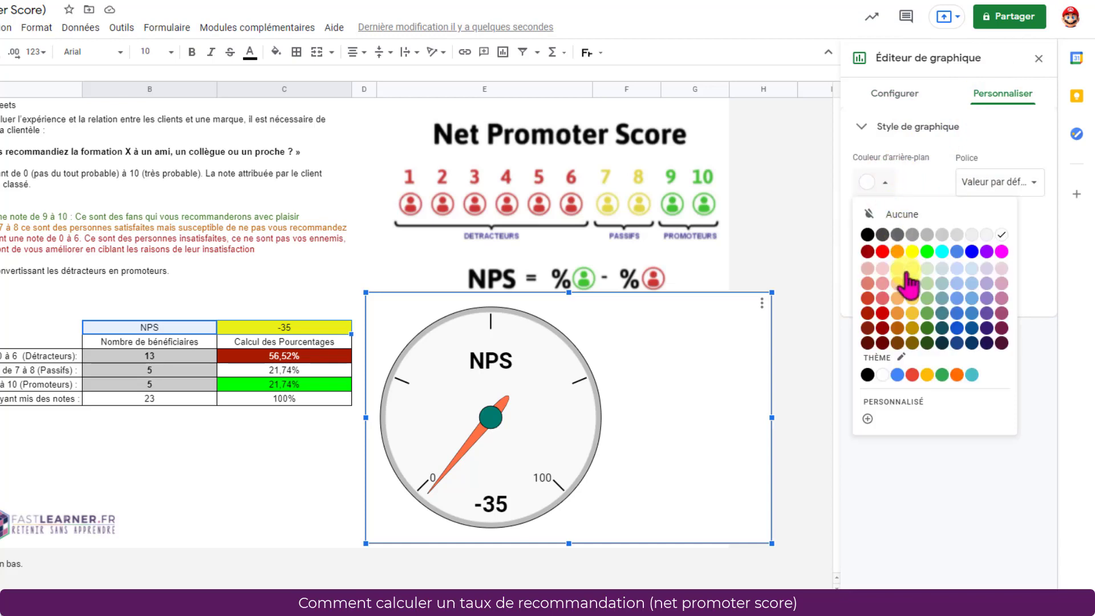
{"action": "left_click", "coordinate": [890, 214]}
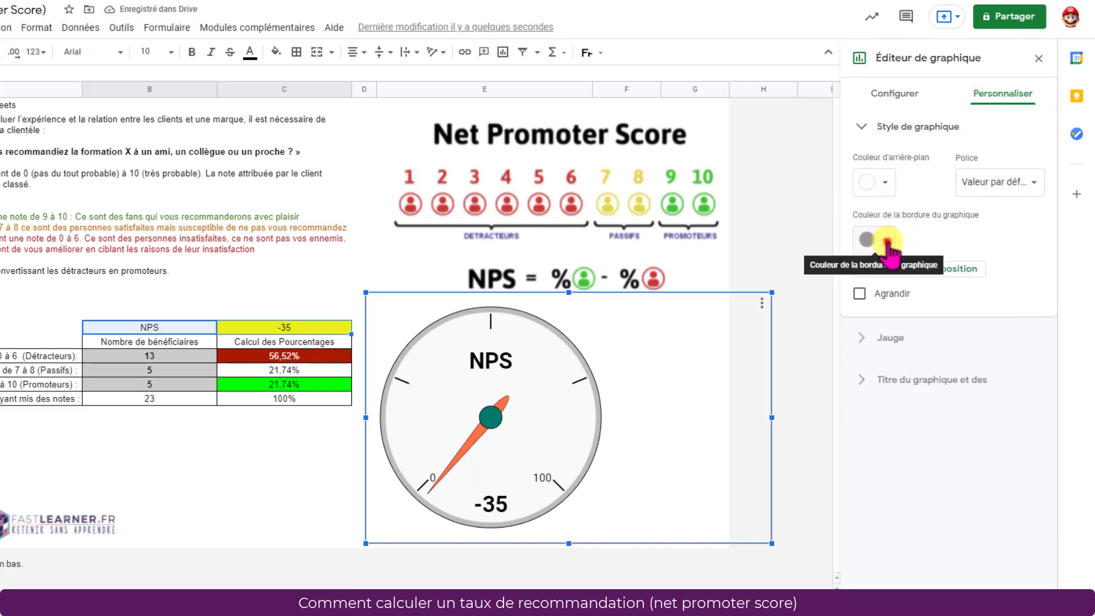
{"action": "left_click", "coordinate": [885, 239]}
{"action": "left_click", "coordinate": [892, 272]}
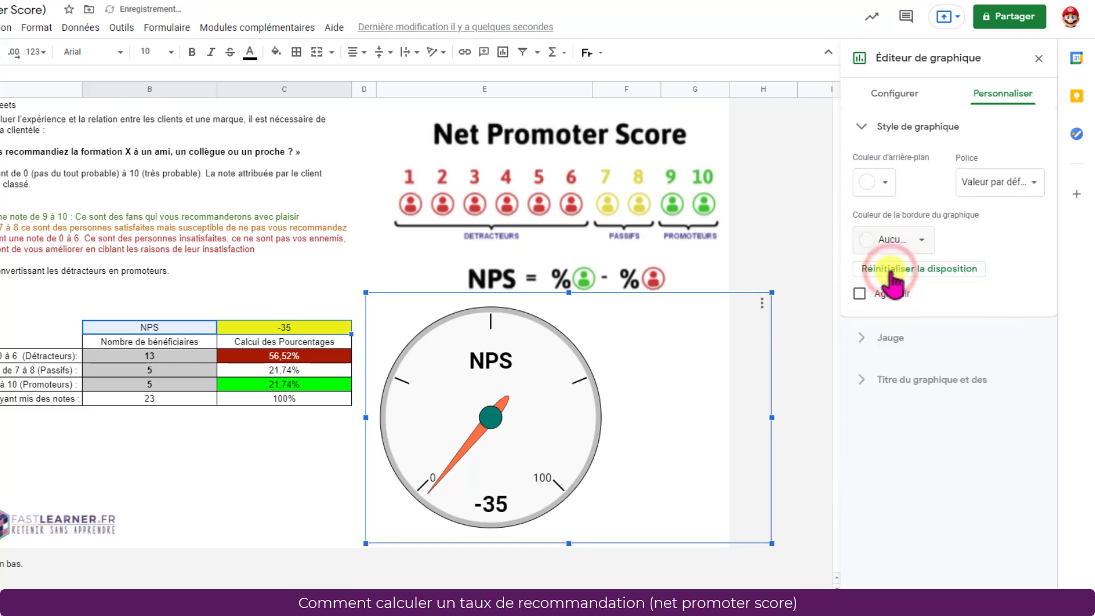
- Shrink the gauge chart, place it beneath the NPS formula image beside the table, and enable its Agrandir option
{"action": "left_click_drag", "start_coordinate": [772, 293], "coordinate": [697, 339]}
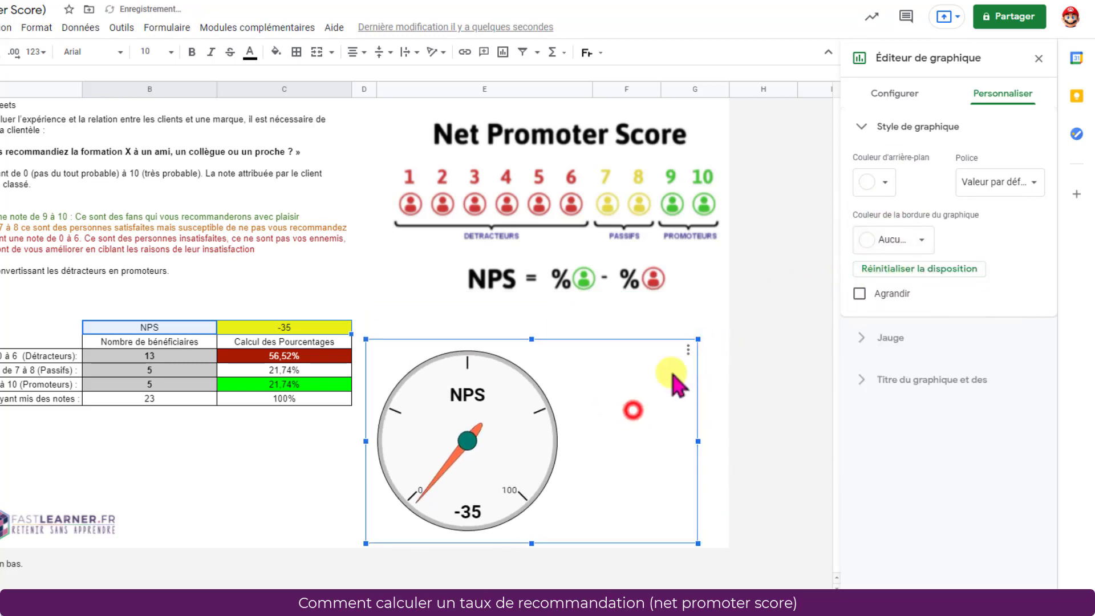
{"action": "left_click_drag", "start_coordinate": [633, 407], "coordinate": [722, 392]}
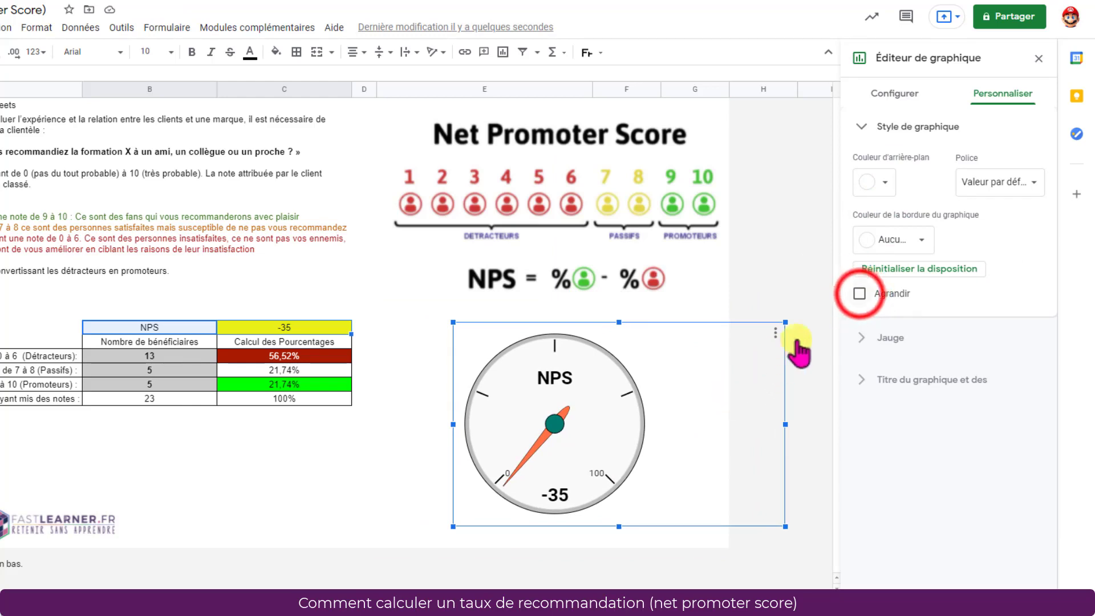
{"action": "left_click", "coordinate": [859, 293]}
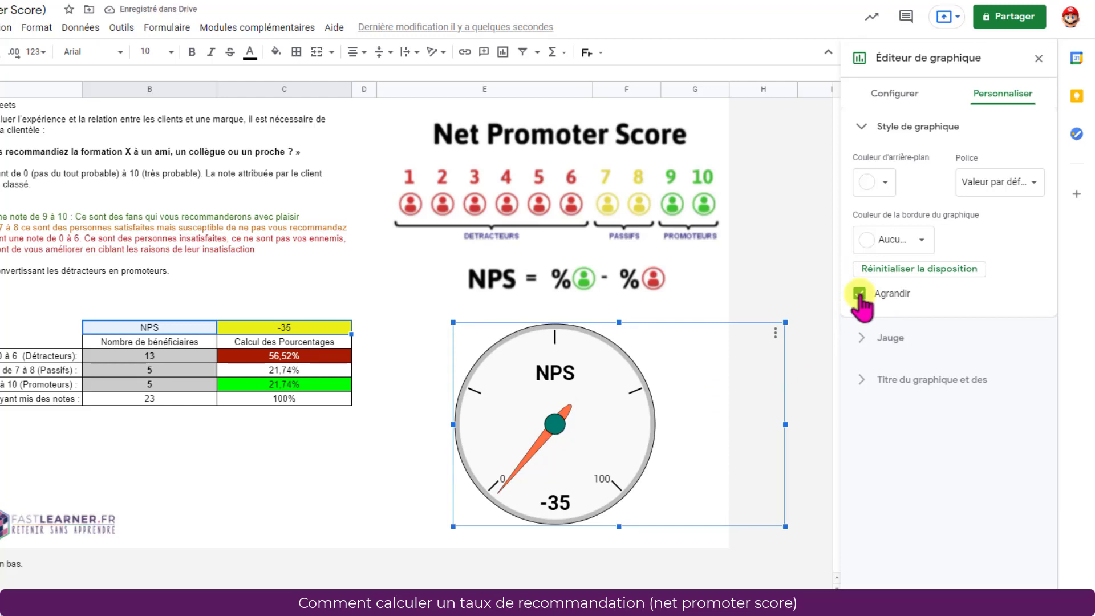
- Set the gauge's minimum to -100 and its red range from -100 to 0
{"action": "left_click", "coordinate": [873, 335]}
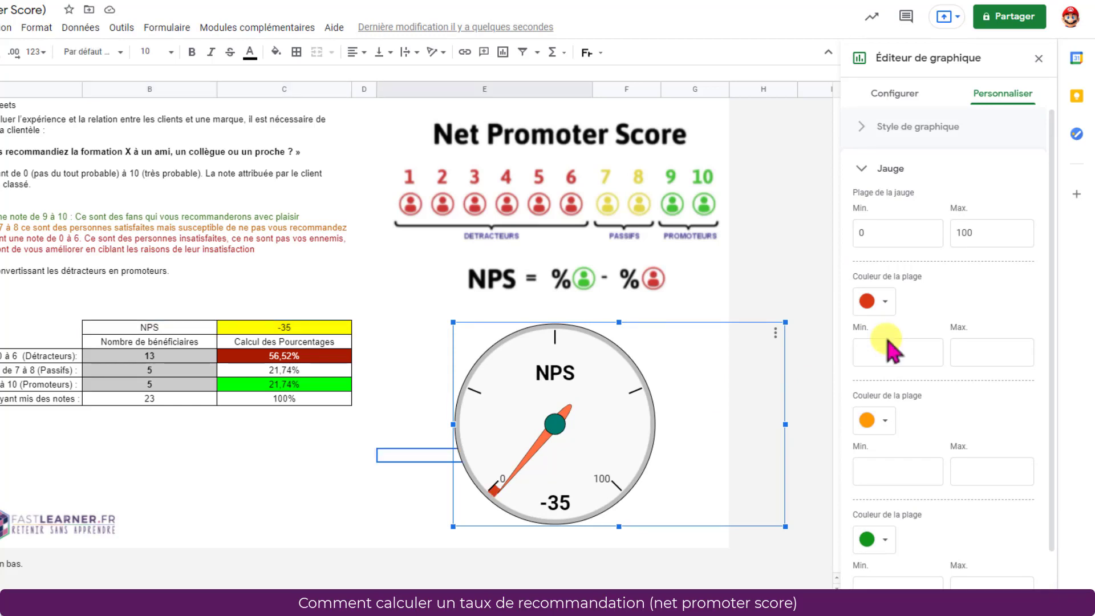
{"action": "left_click", "coordinate": [862, 233]}
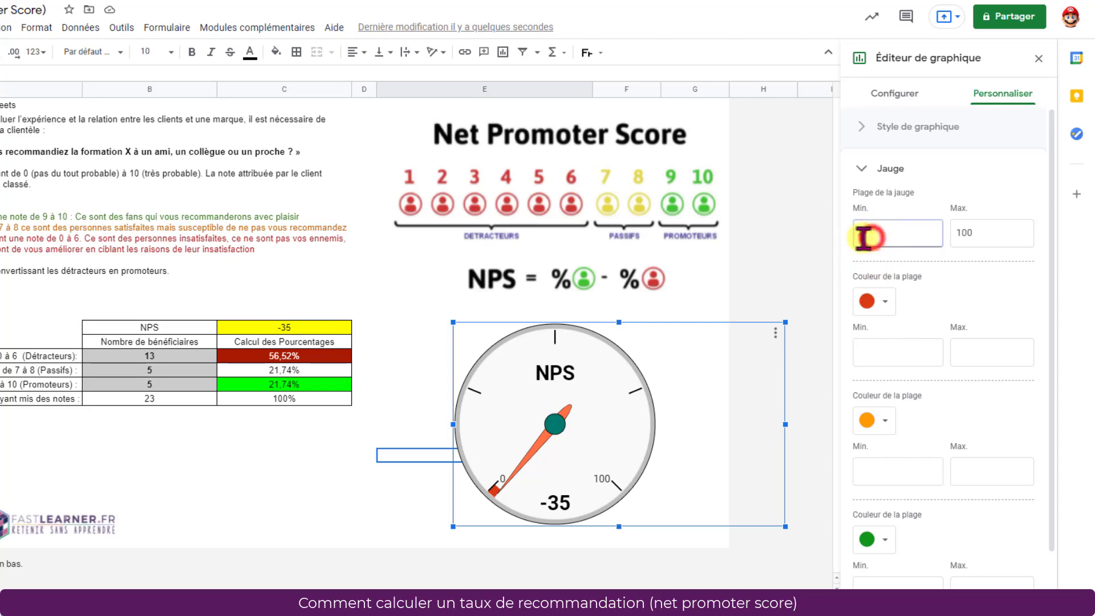
{"action": "type", "text": "-100"}
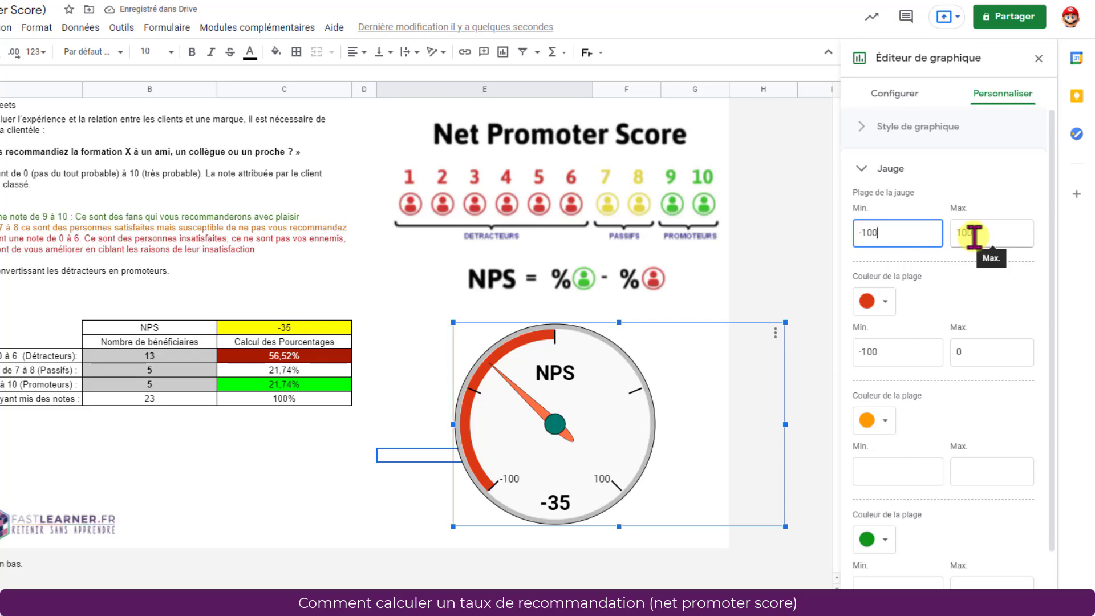
{"action": "scroll", "coordinate": [975, 241], "scroll_direction": "down", "scroll_amount": 1}
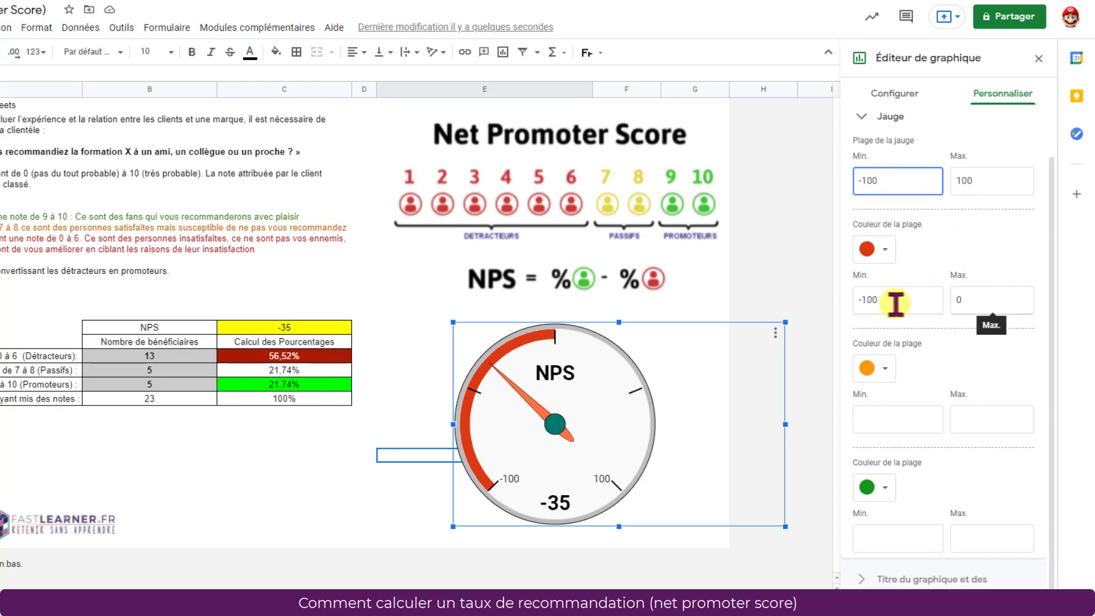
- Change the gauge's second range colour to blue and set that range from 0 to 20
{"action": "left_click", "coordinate": [885, 370]}
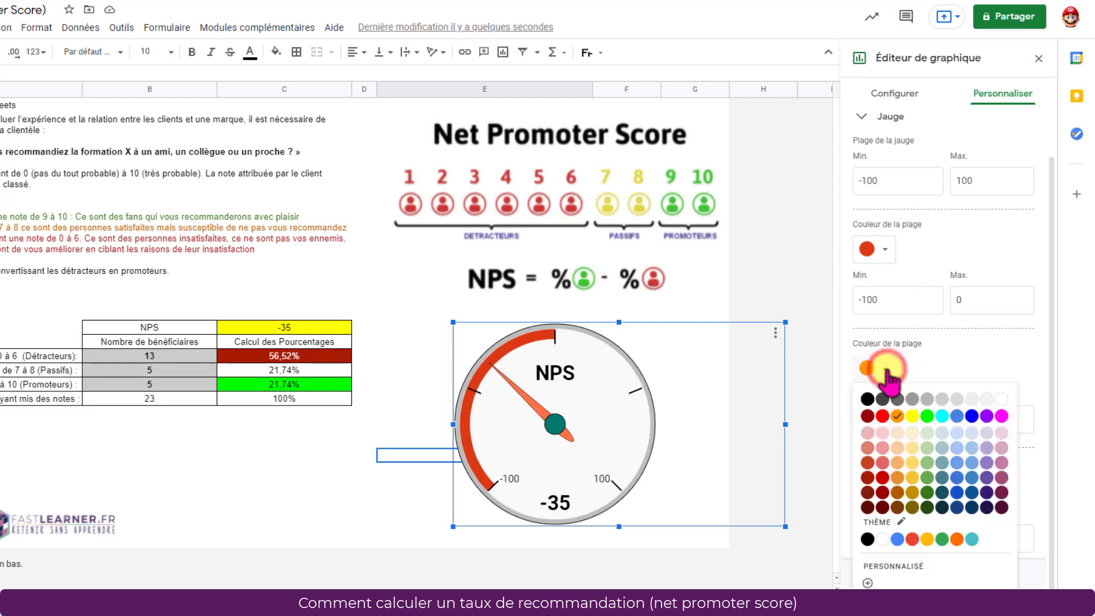
{"action": "left_click", "coordinate": [972, 415]}
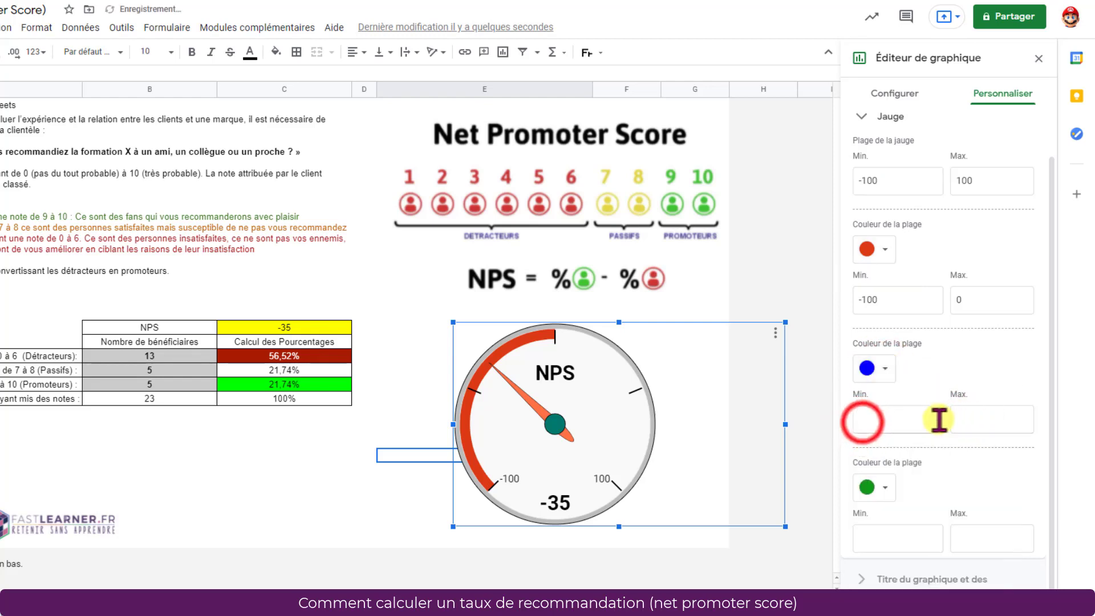
{"action": "left_click", "coordinate": [863, 423]}
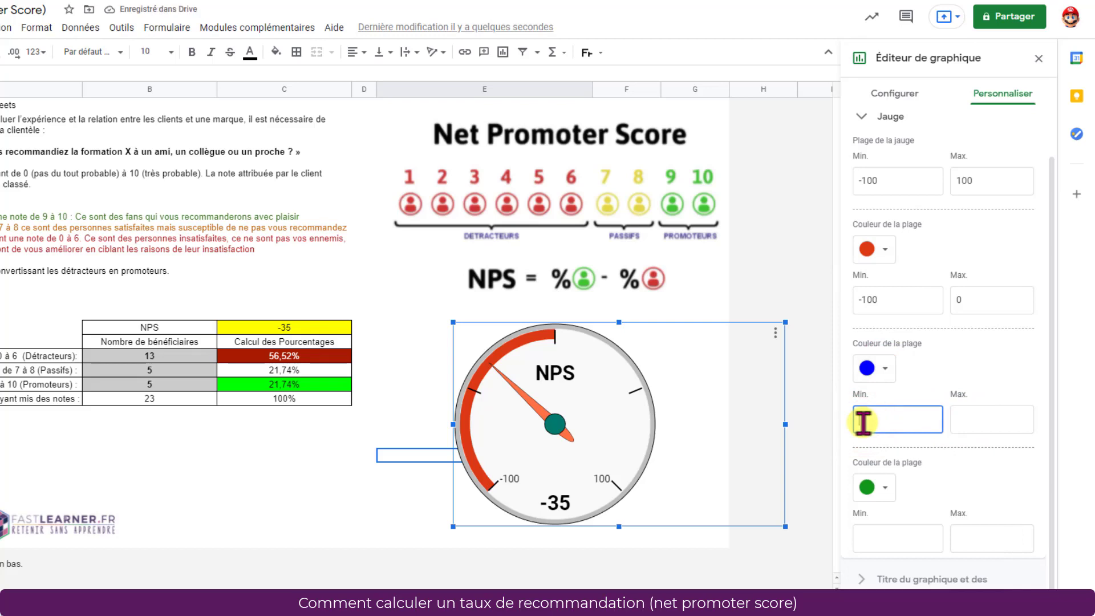
{"action": "key", "text": "Tab"}
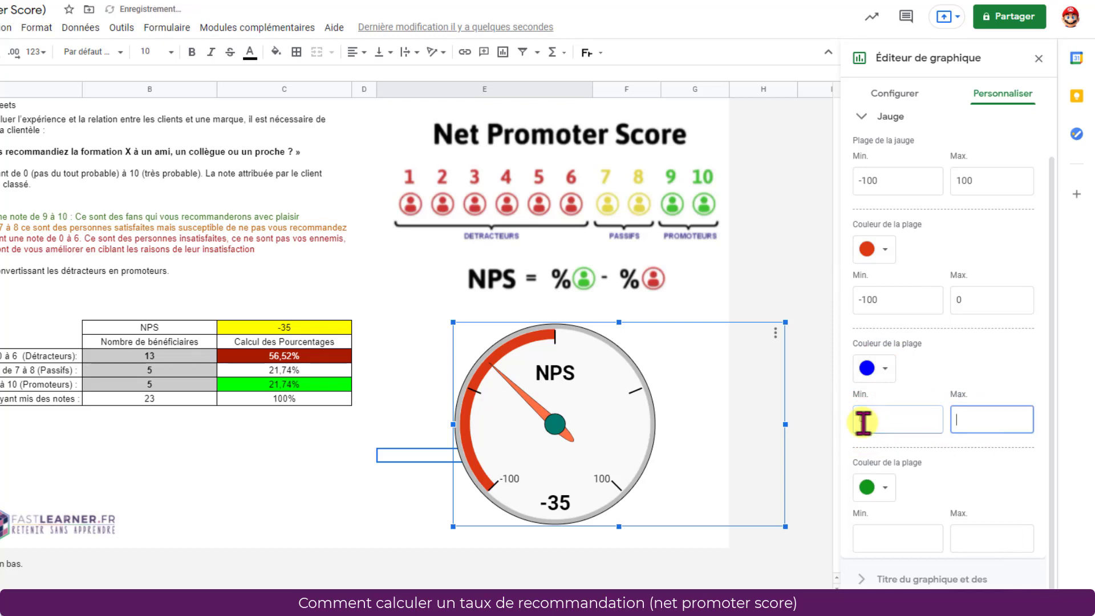
{"action": "type", "text": "20"}
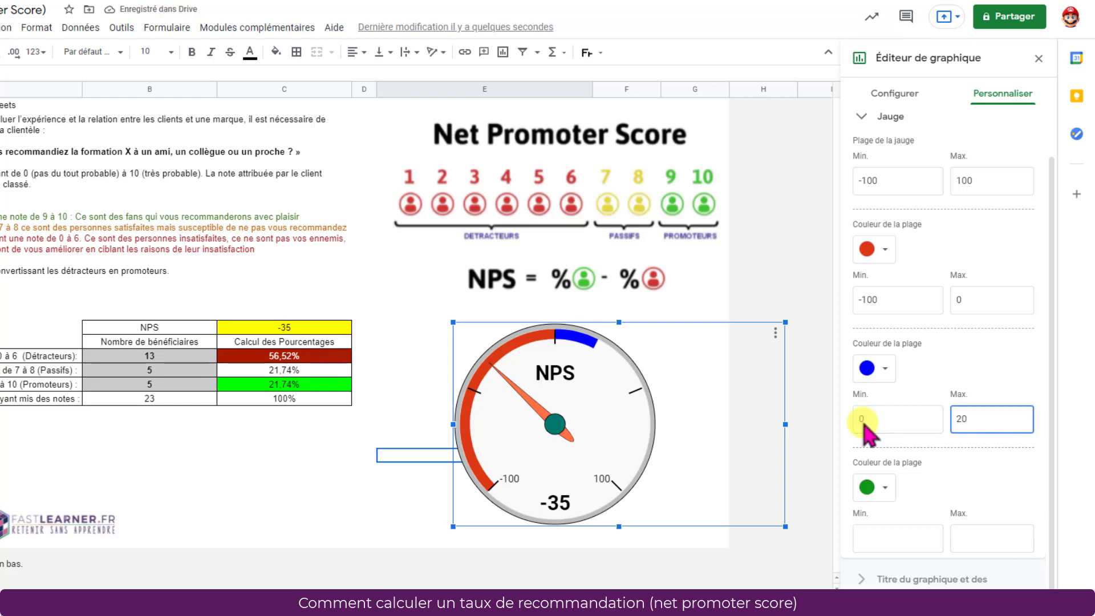
- Set the gauge's green range from 20 to 100 and close the chart editor
{"action": "left_click", "coordinate": [866, 538]}
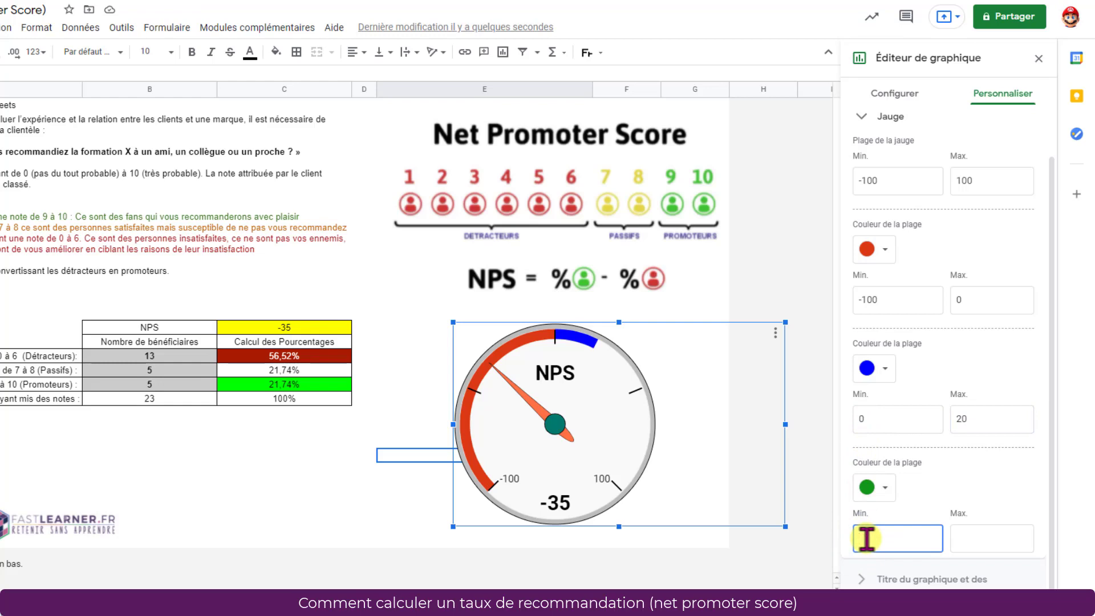
{"action": "type", "text": "2"}
{"action": "key", "text": "Tab"}
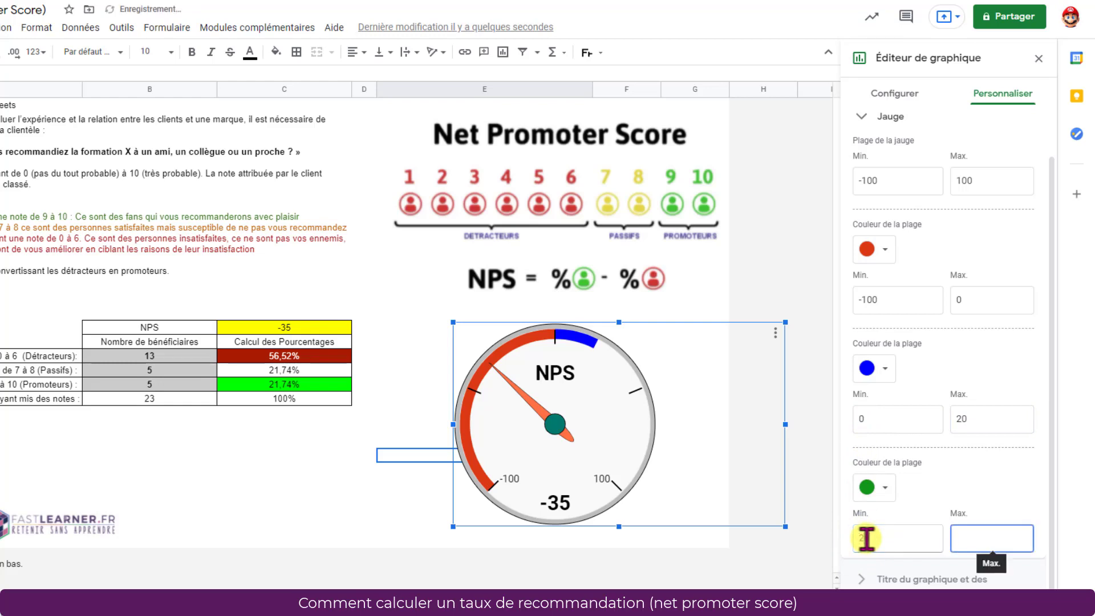
{"action": "type", "text": "100"}
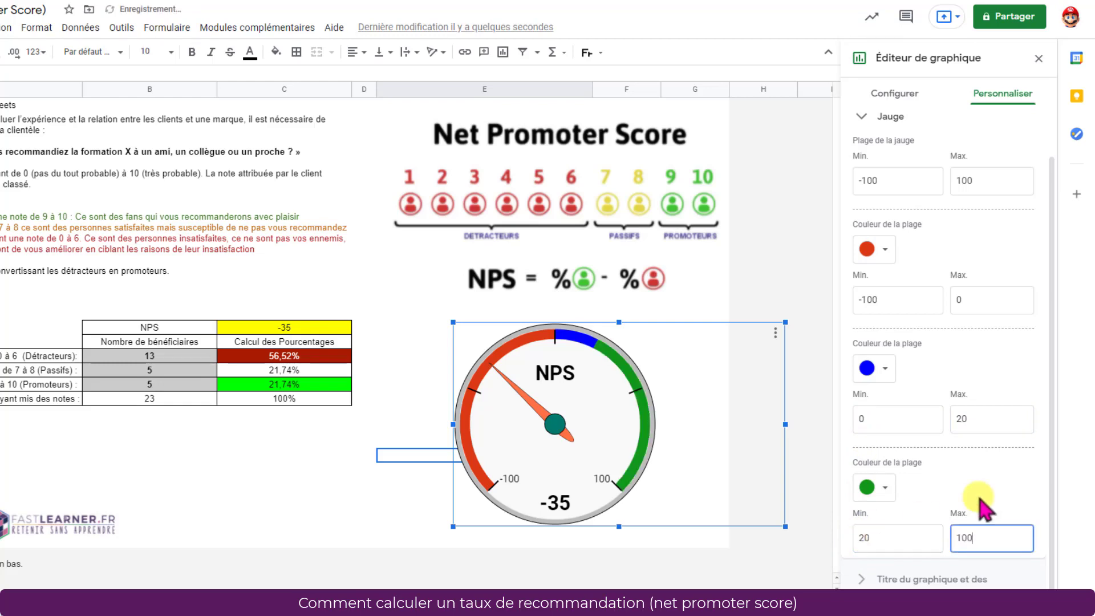
{"action": "key", "text": "Escape"}
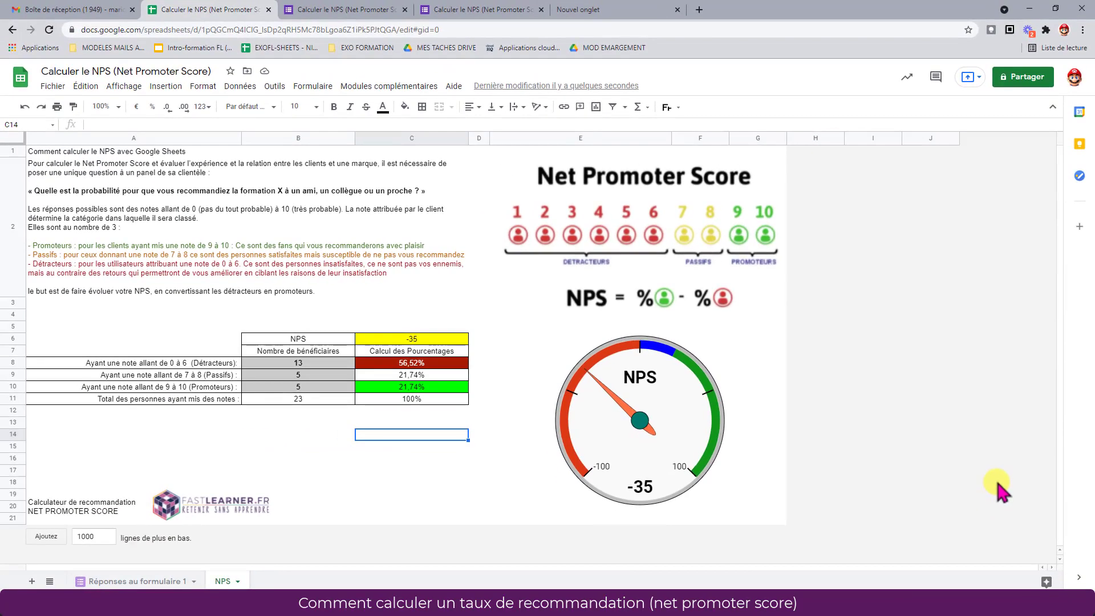
- Switch to the Google Forms survey and submit two responses with a score of 10
{"action": "key", "text": "ctrl+Tab"}
{"action": "key", "text": "ctrl+Tab"}
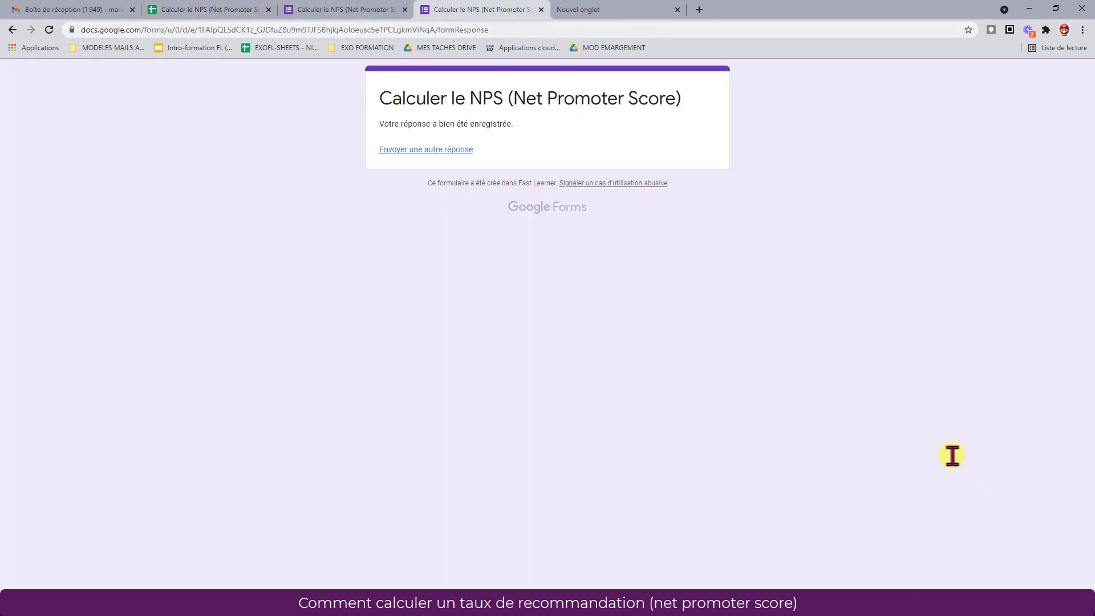
{"action": "left_click", "coordinate": [434, 150]}
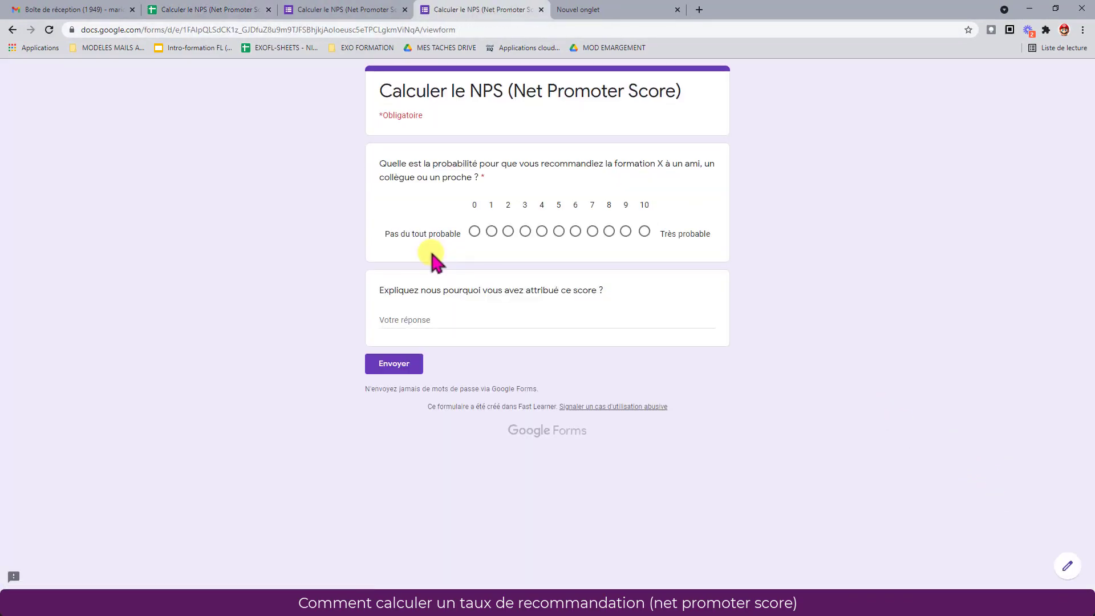
{"action": "left_click", "coordinate": [645, 231]}
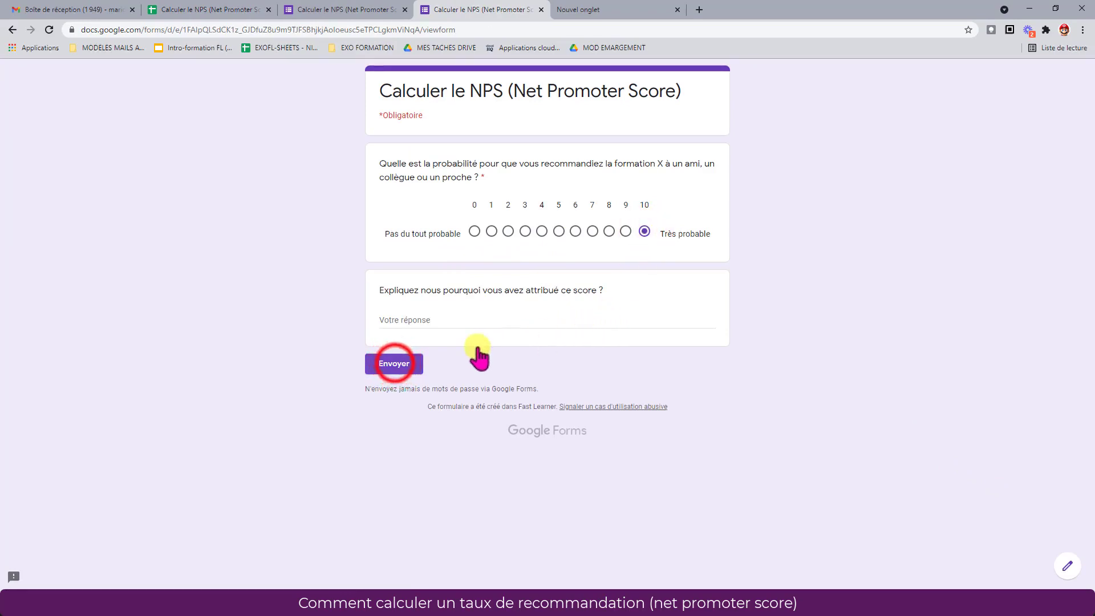
{"action": "left_click", "coordinate": [395, 365]}
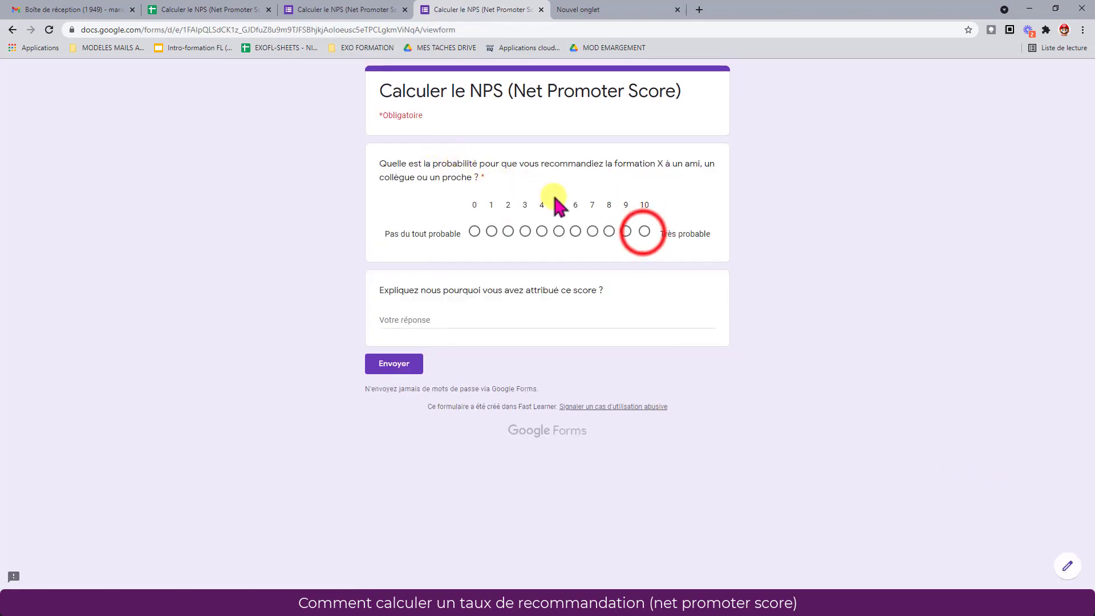
{"action": "left_click", "coordinate": [644, 231]}
{"action": "left_click", "coordinate": [395, 363]}
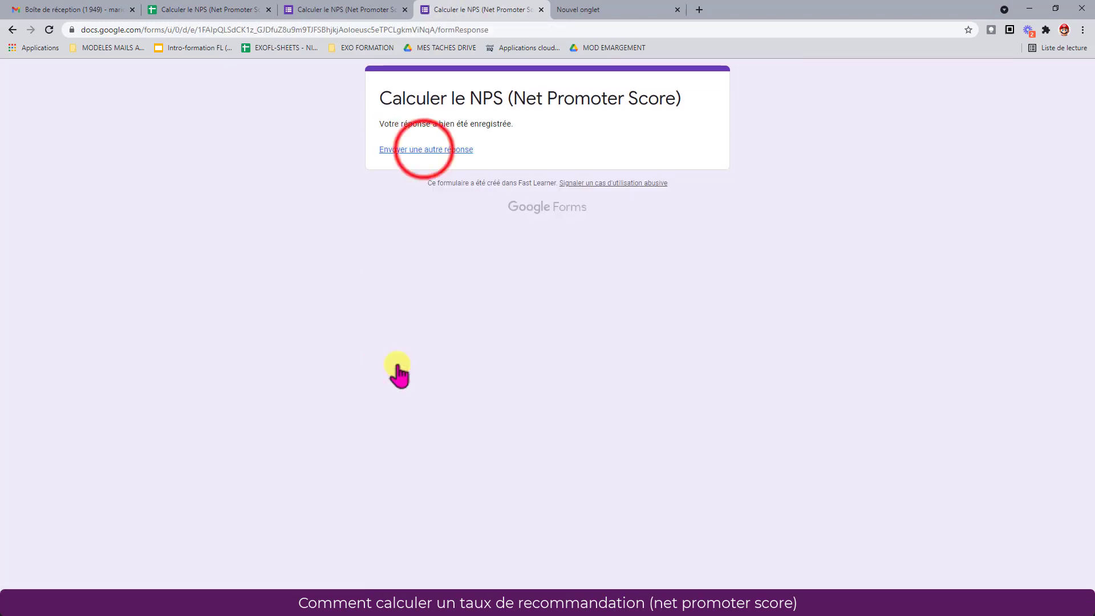
- Submit two more survey responses with a score of 9
{"action": "left_click", "coordinate": [425, 149]}
{"action": "left_click", "coordinate": [626, 231]}
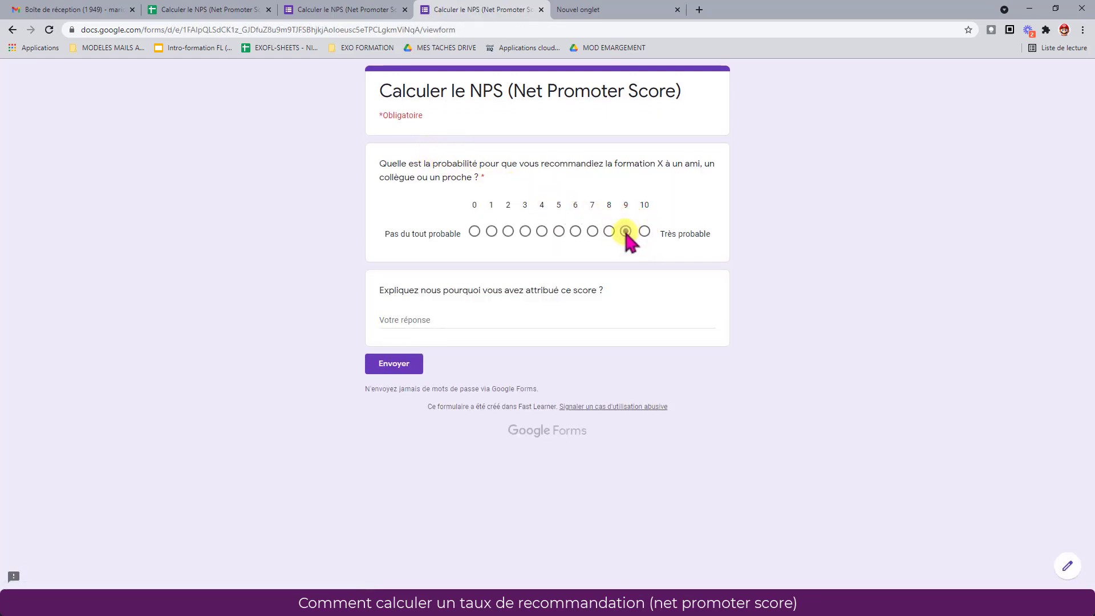
{"action": "left_click", "coordinate": [399, 364]}
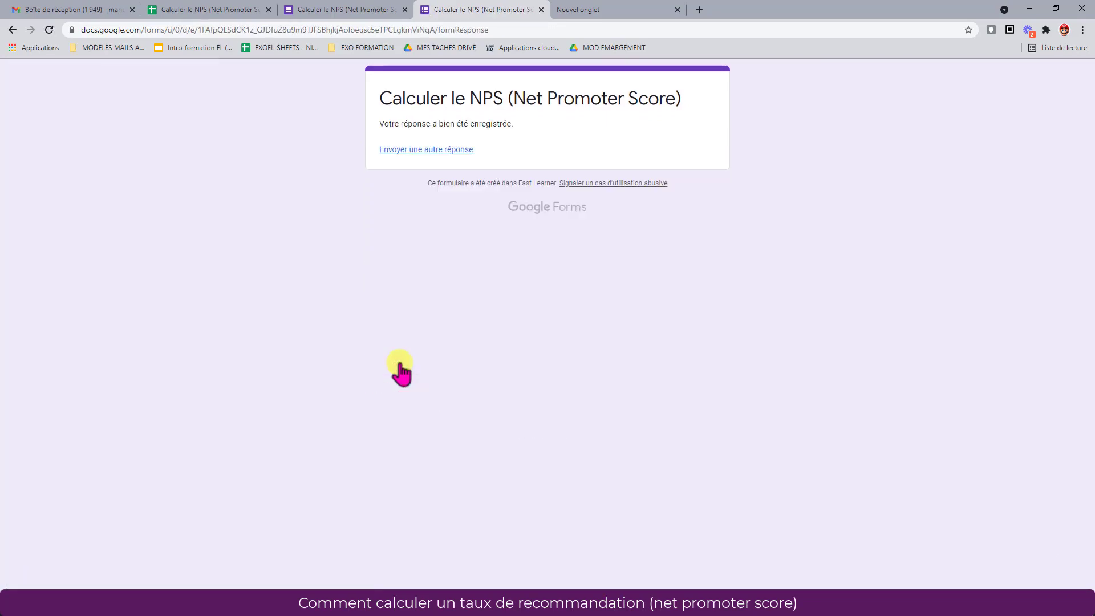
{"action": "left_click", "coordinate": [201, 9]}
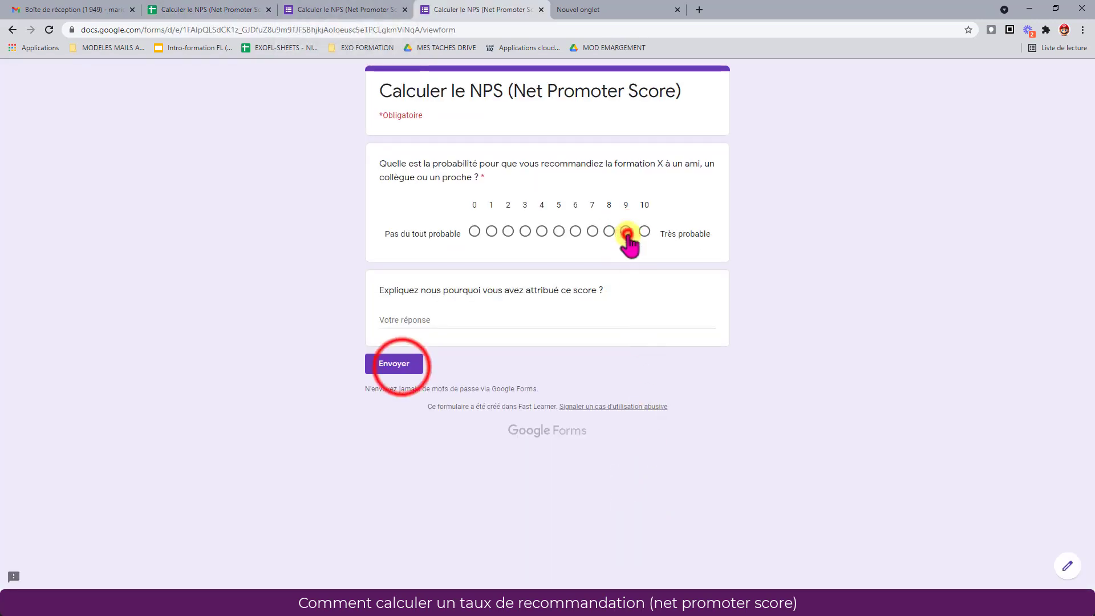
{"action": "left_click", "coordinate": [626, 231]}
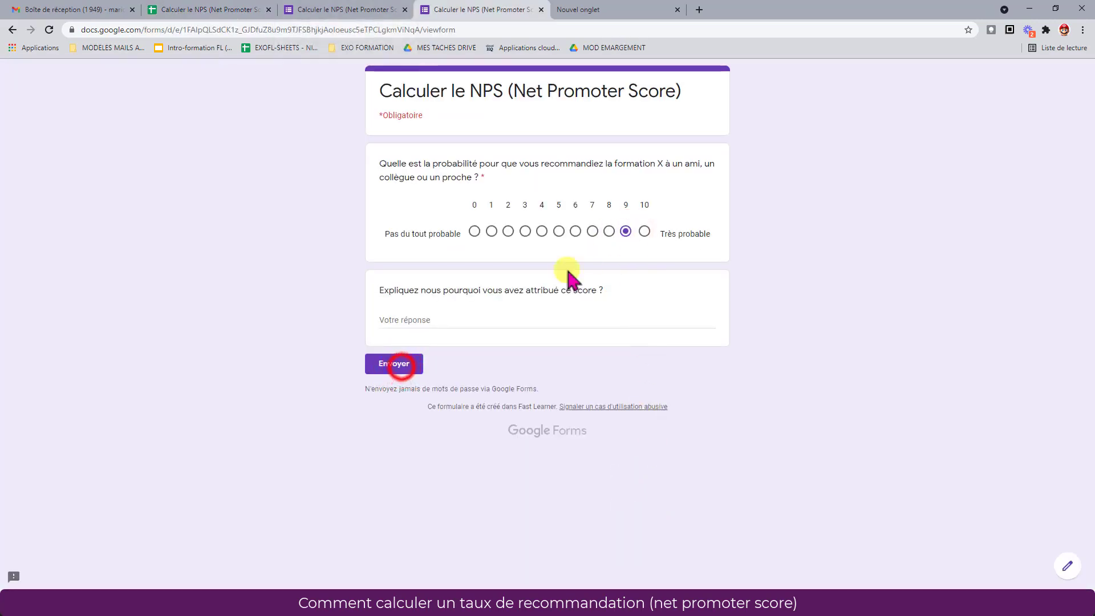
{"action": "left_click", "coordinate": [399, 366]}
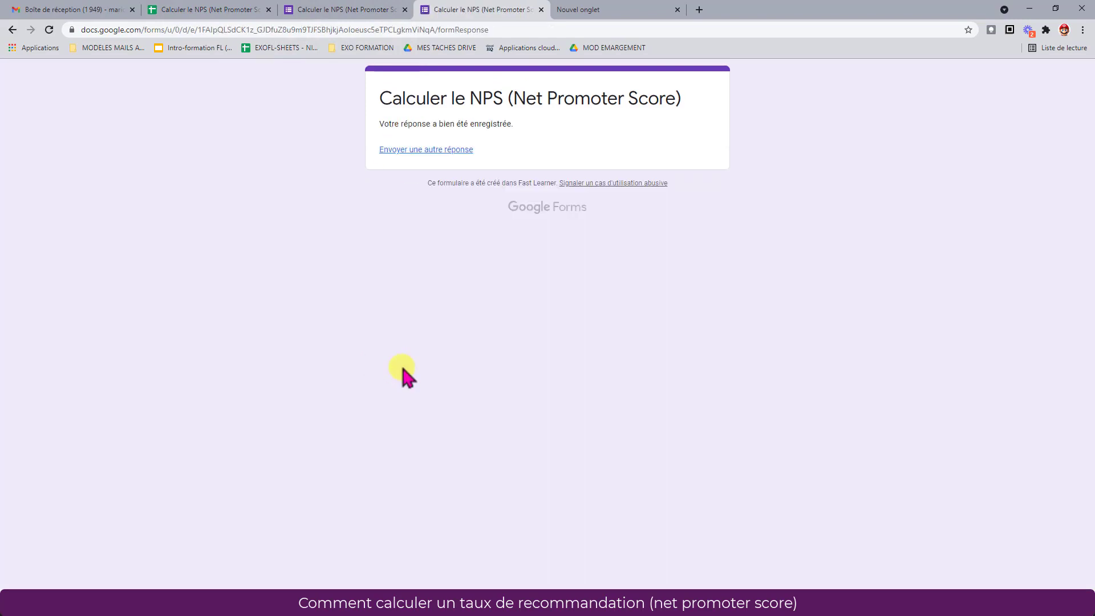
- Submit another survey response with a score of 10 and return to the NPS spreadsheet in Google Sheets
{"action": "left_click", "coordinate": [410, 150]}
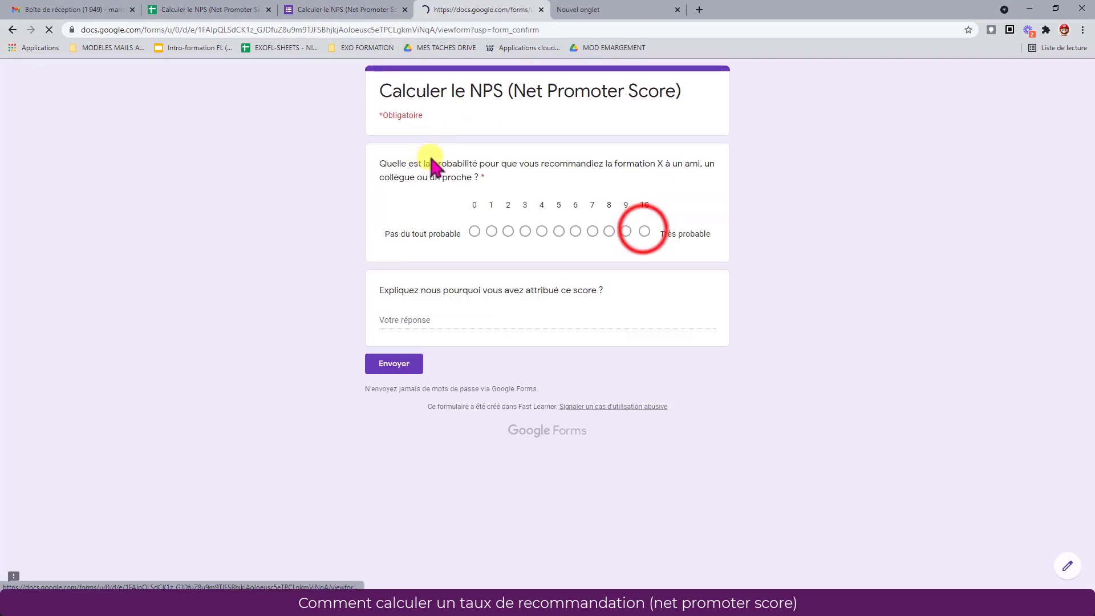
{"action": "left_click", "coordinate": [643, 231]}
{"action": "left_click", "coordinate": [392, 367]}
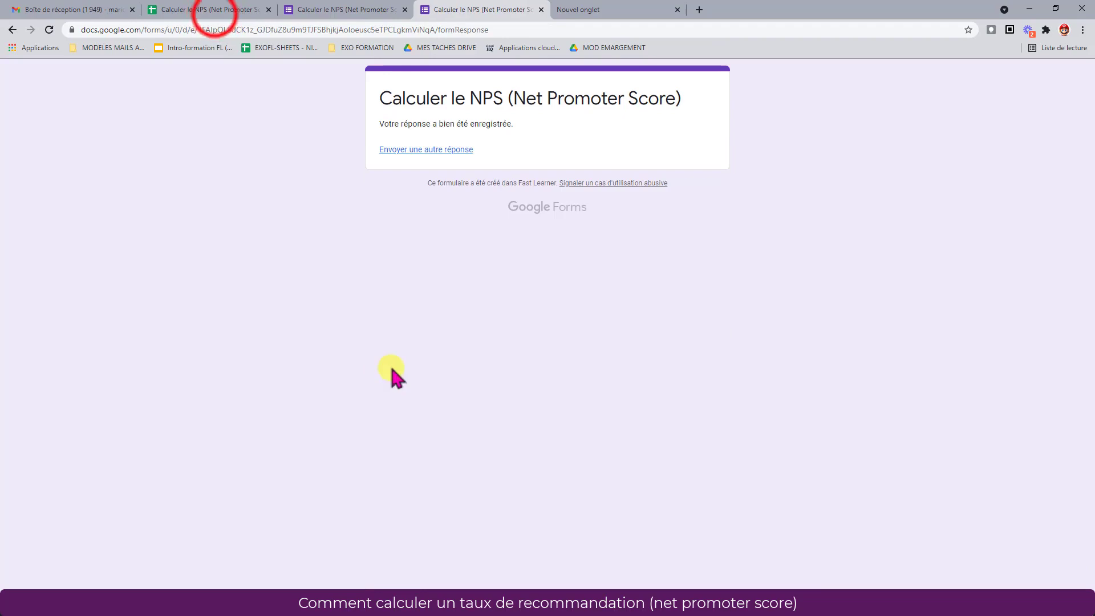
{"action": "left_click", "coordinate": [214, 14]}
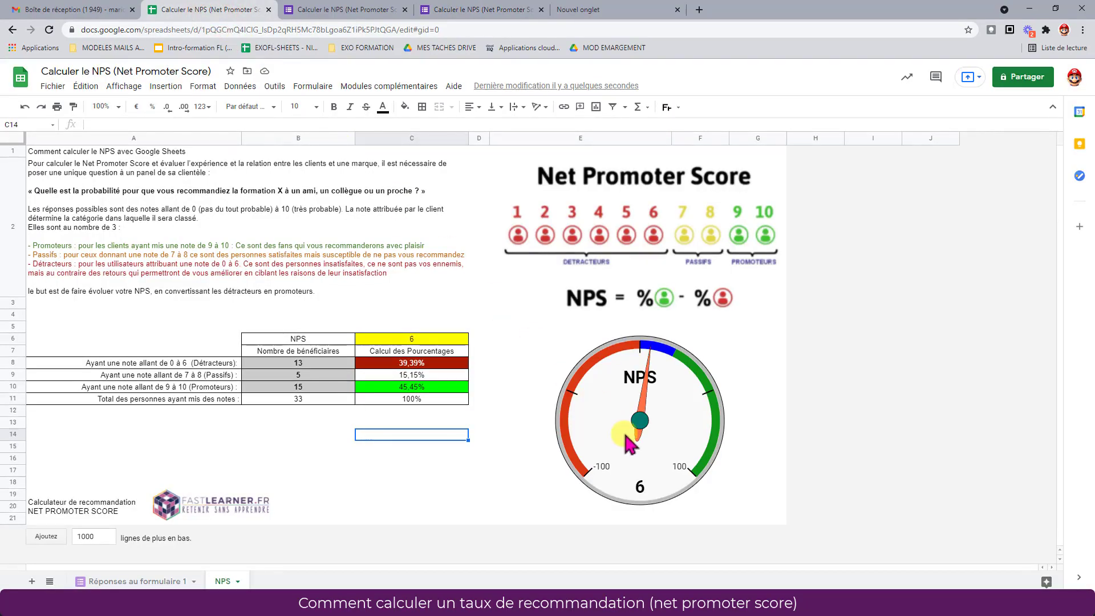